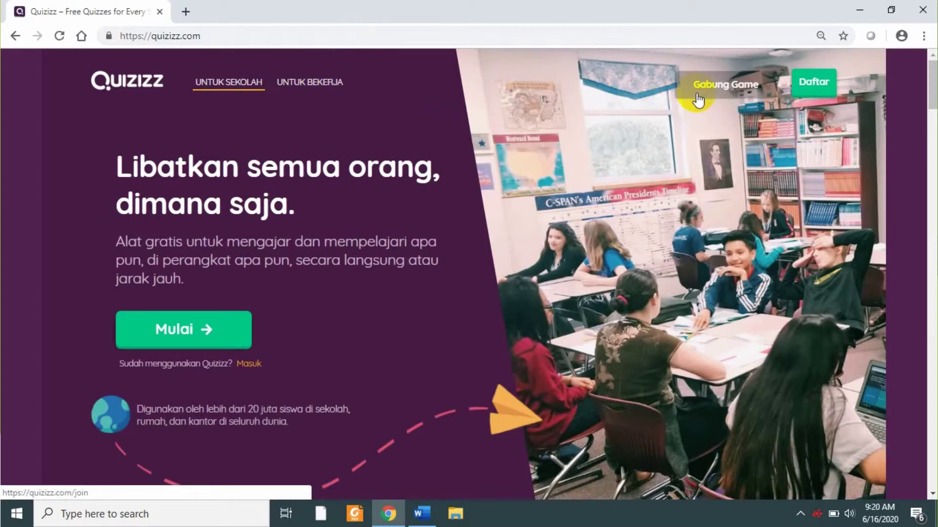
# Open the sign-up page for a new account
pyautogui.click(809, 92)
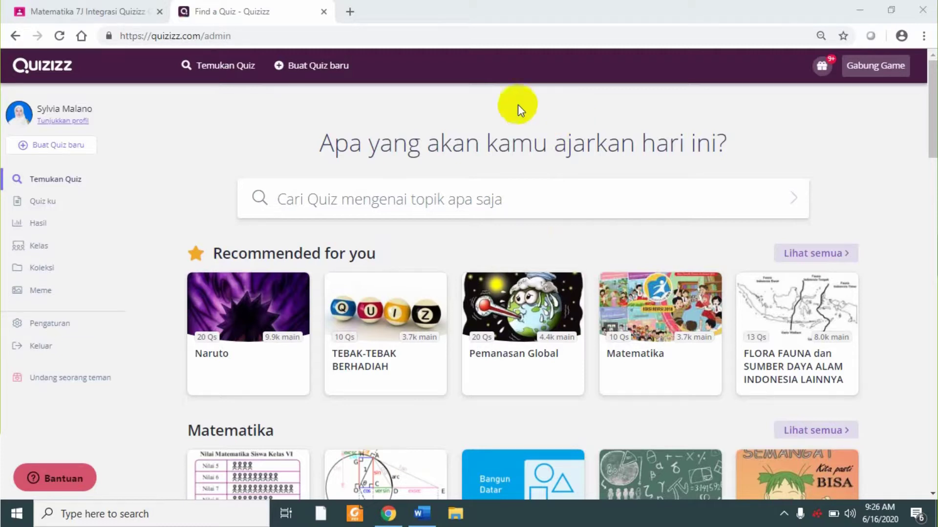
# Create a new quiz named "Penyajian data" with Matematika as its subject
pyautogui.click(336, 68)
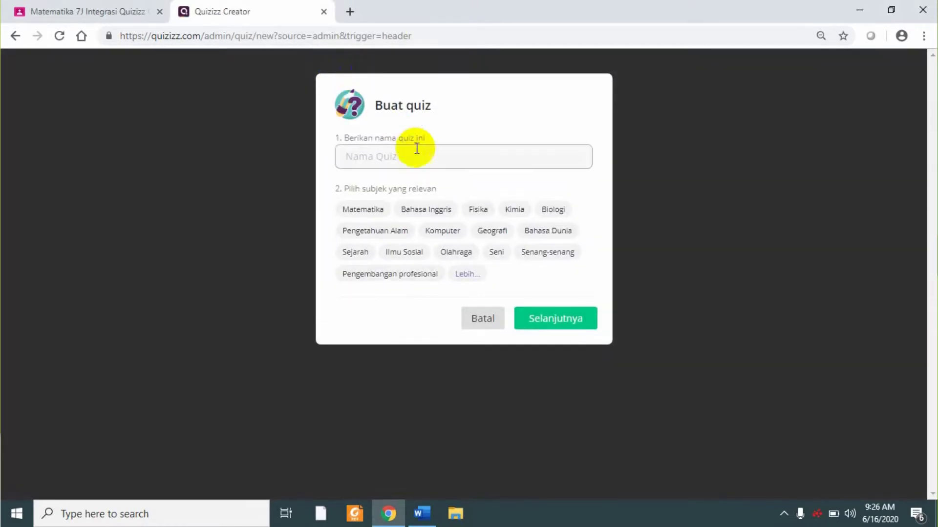
pyautogui.click(414, 161)
pyautogui.write('Penyajian ')
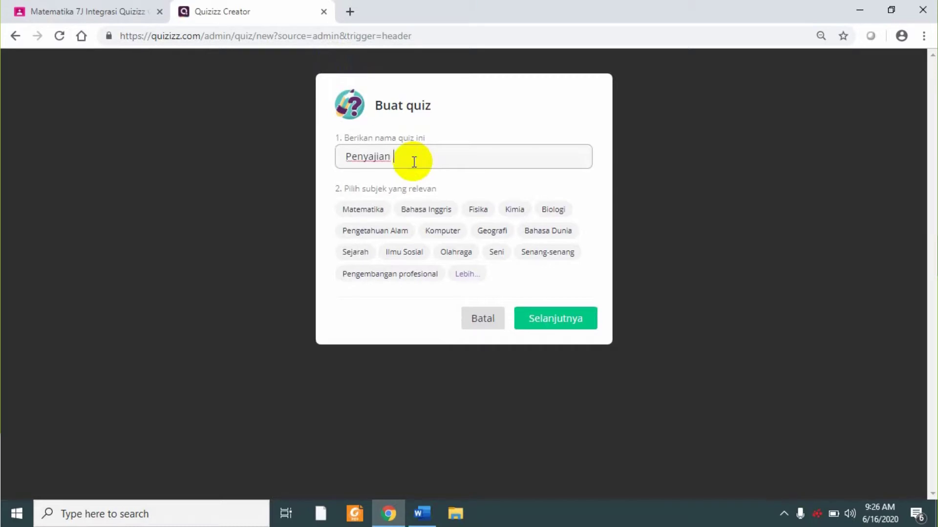
pyautogui.write('data')
pyautogui.click(371, 211)
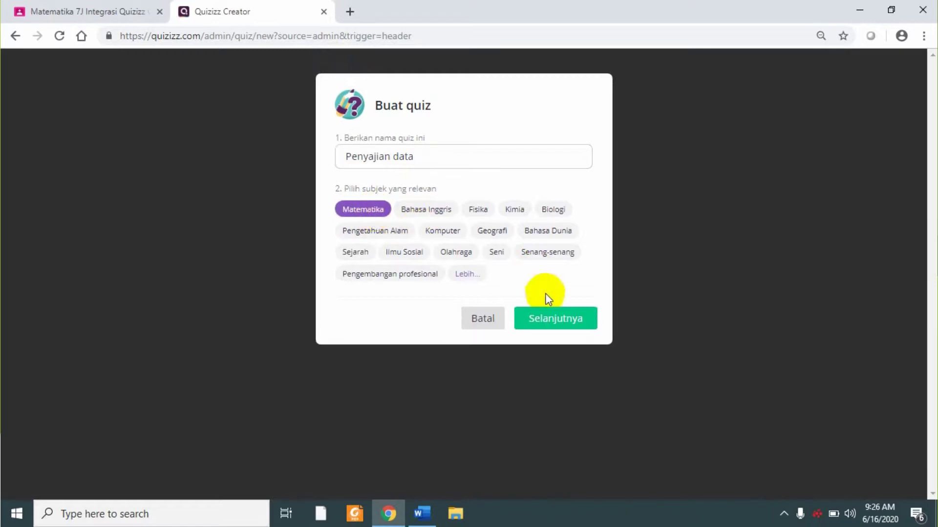
pyautogui.click(550, 322)
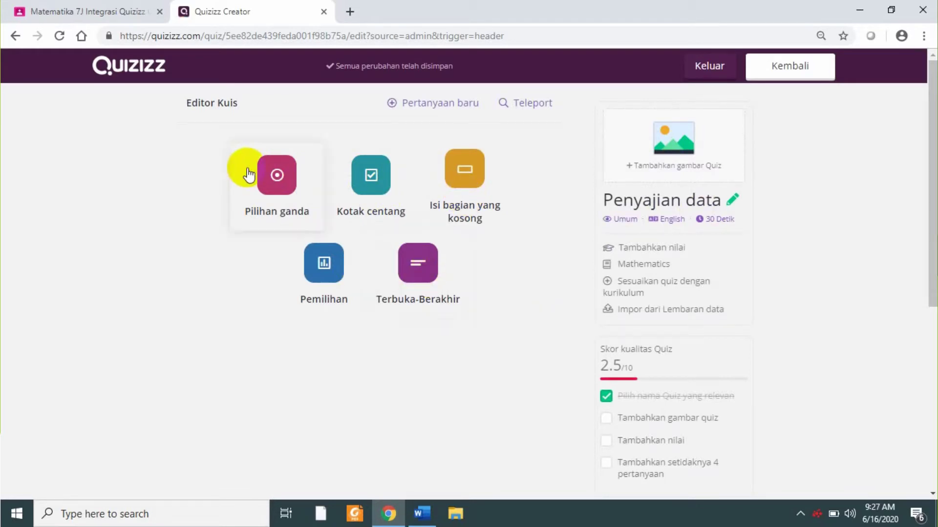
# Add a multiple-choice question to the quiz with the question text "2 + 3 x 4 ="
pyautogui.click(268, 181)
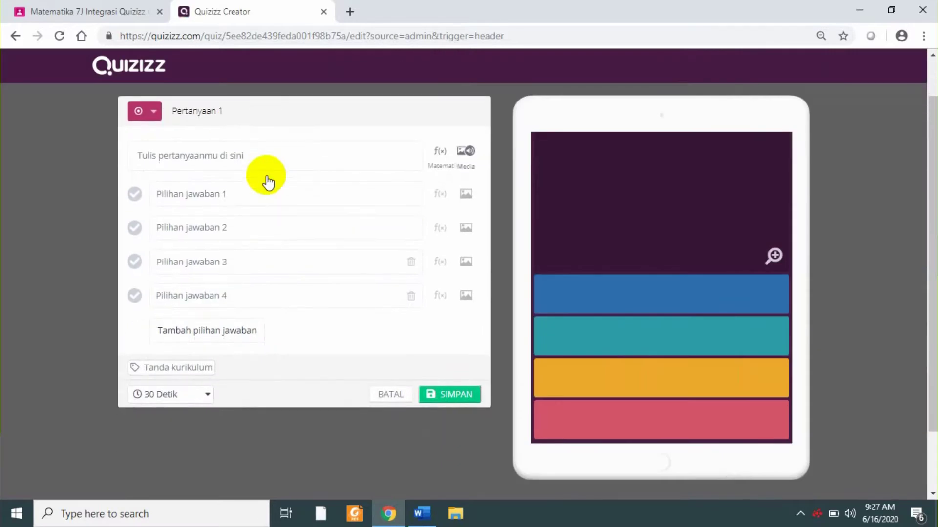
pyautogui.click(282, 160)
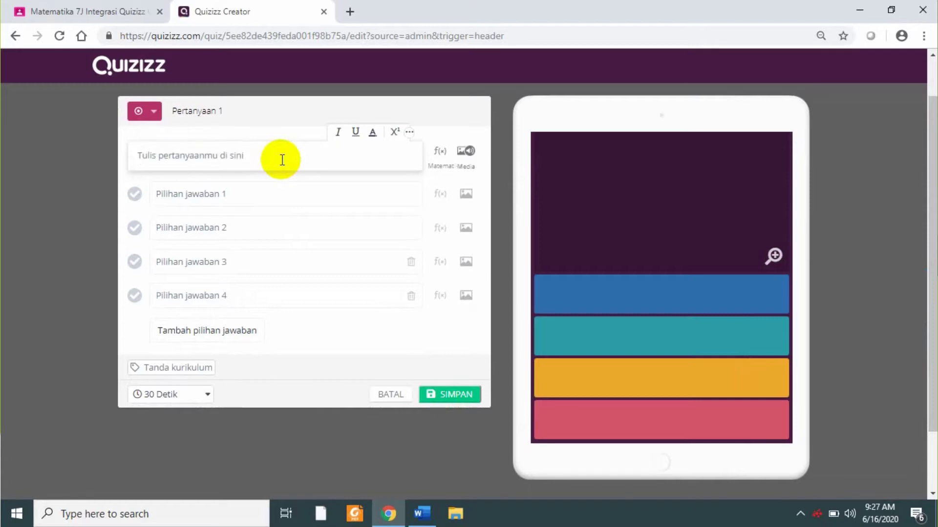
pyautogui.write('2')
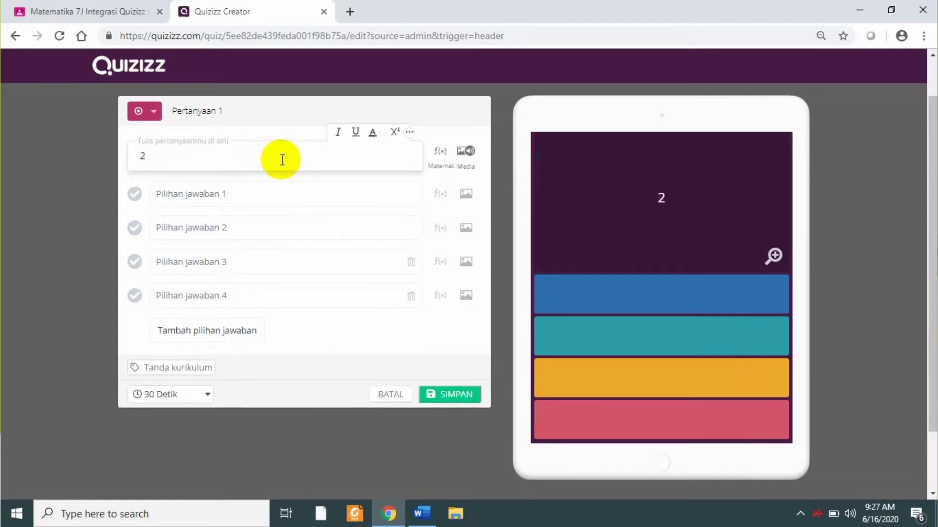
pyautogui.write(' + 3 x 4 =')
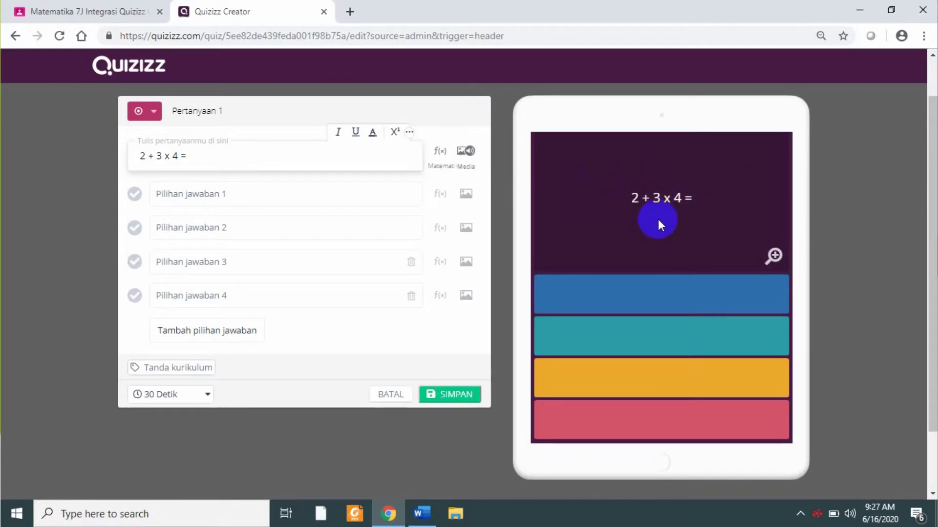
# Fill in the four answer options of the question with 6, 10, 14 and 20
pyautogui.click(348, 192)
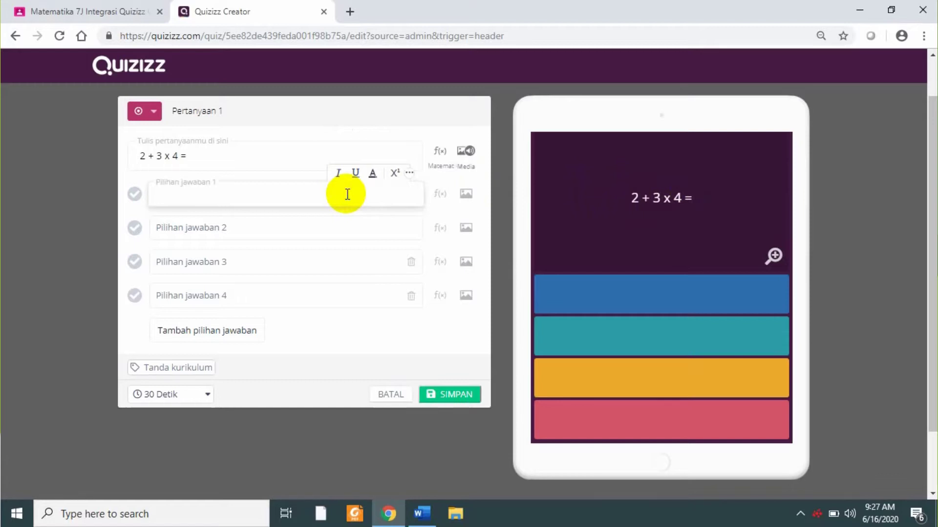
pyautogui.write('6')
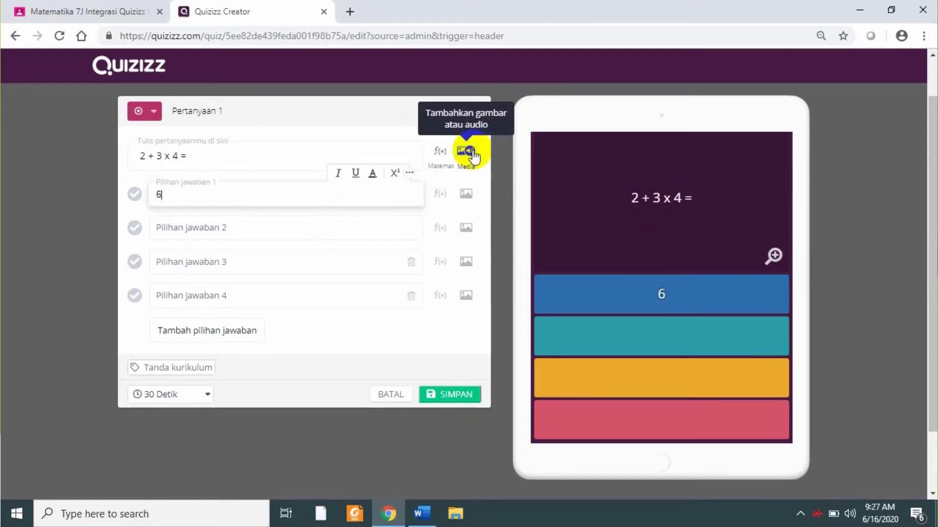
pyautogui.click(285, 227)
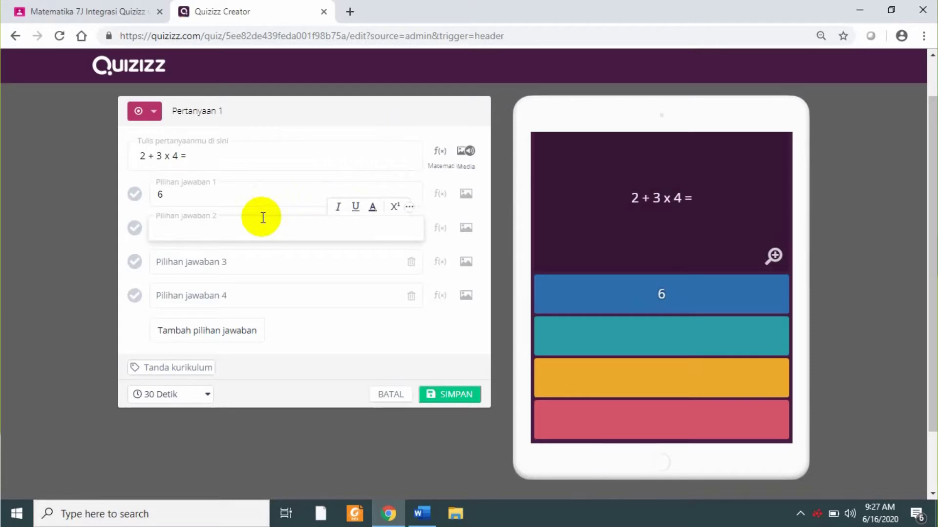
pyautogui.write('10')
pyautogui.click(225, 268)
pyautogui.write('14')
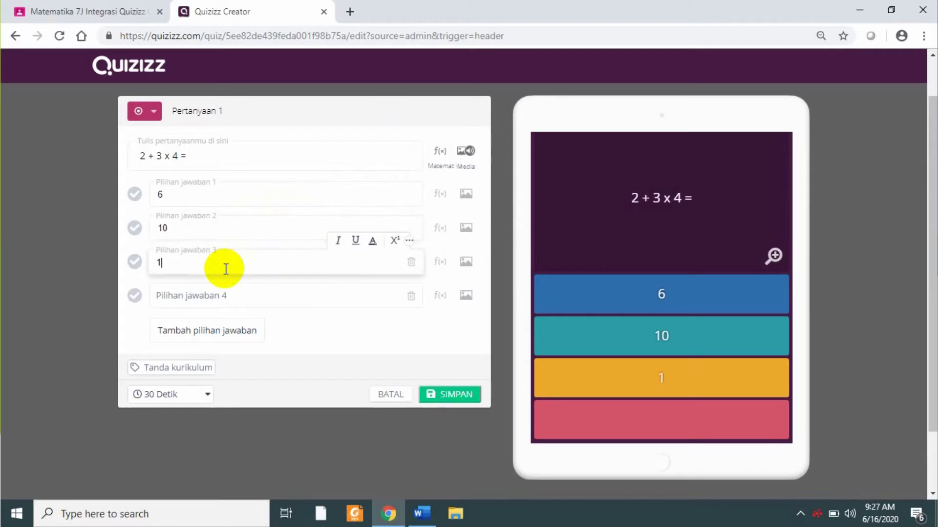
pyautogui.click(205, 295)
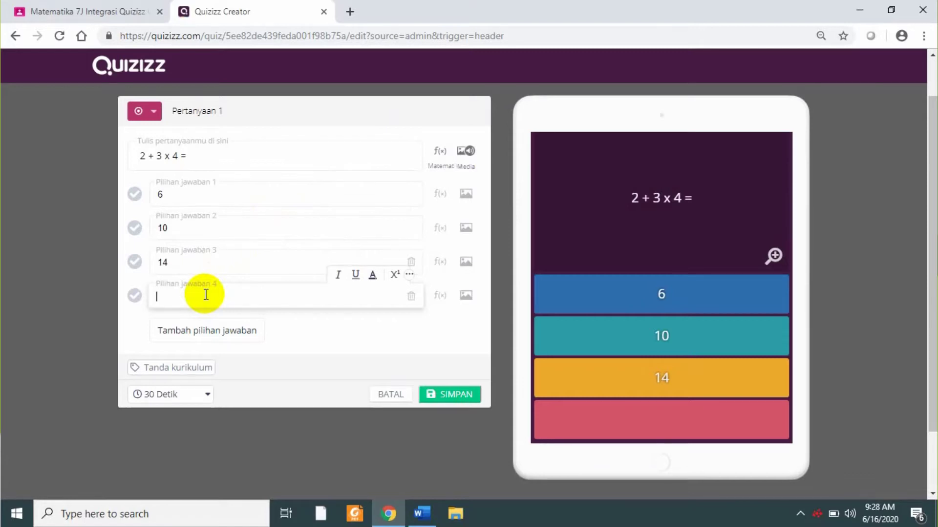
pyautogui.write('20')
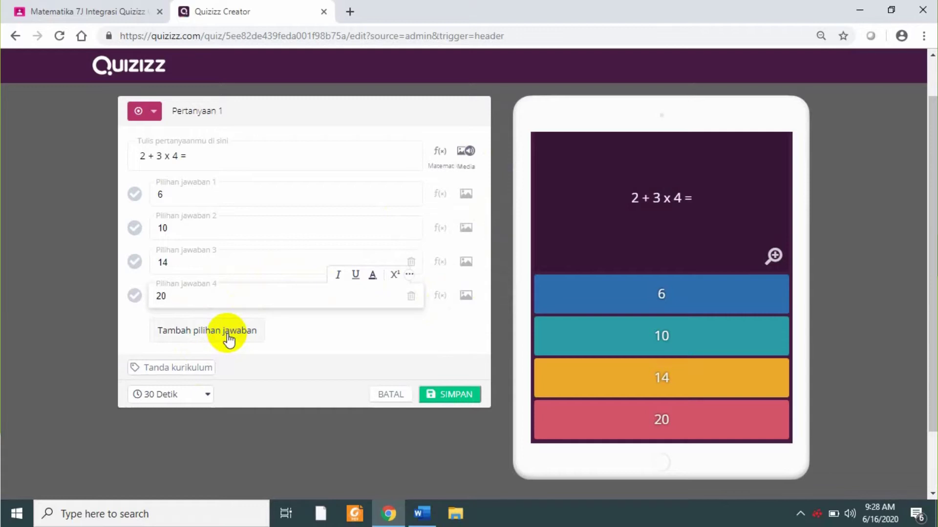
# Set the question's time limit to 45 seconds, mark 14 as the correct answer and save the question
pyautogui.click(204, 400)
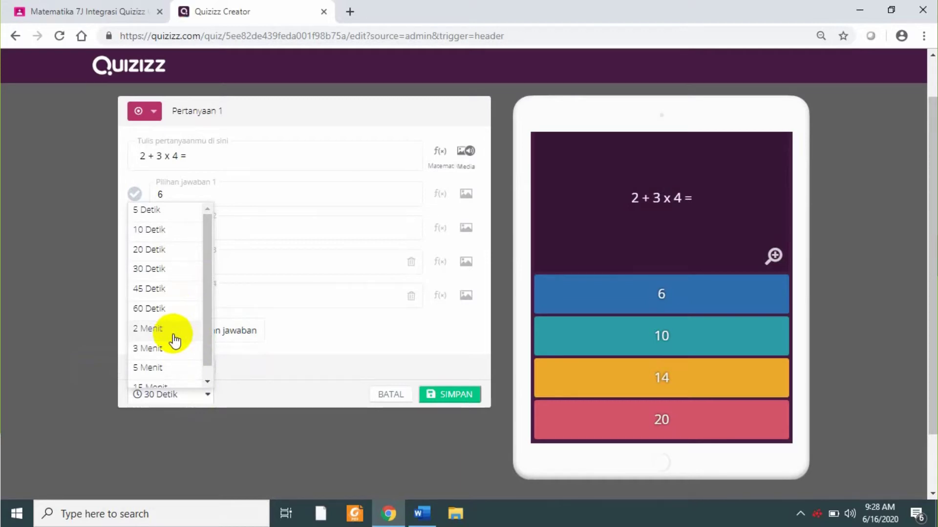
pyautogui.click(182, 293)
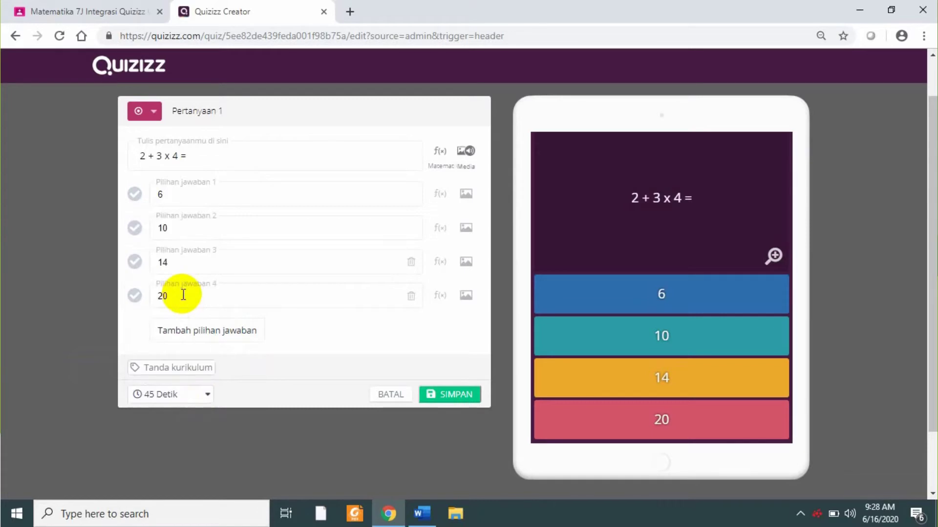
pyautogui.click(135, 262)
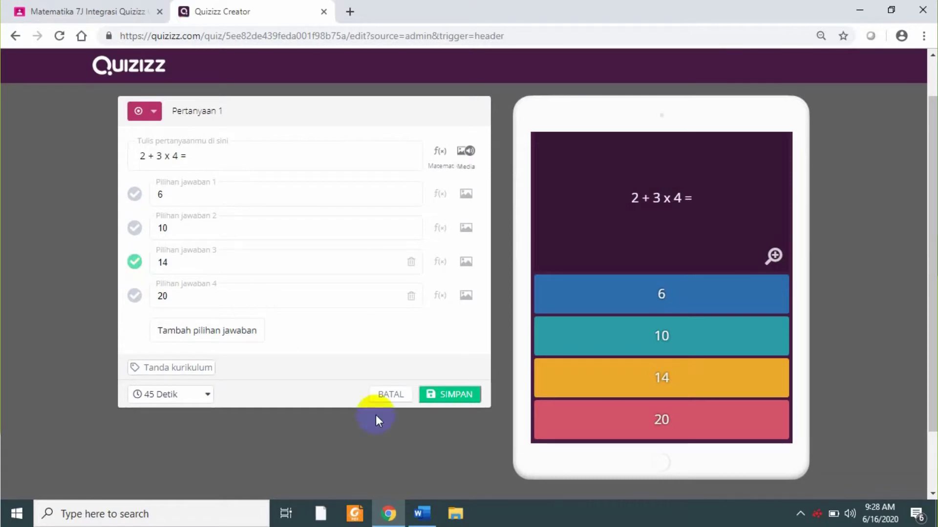
pyautogui.click(449, 396)
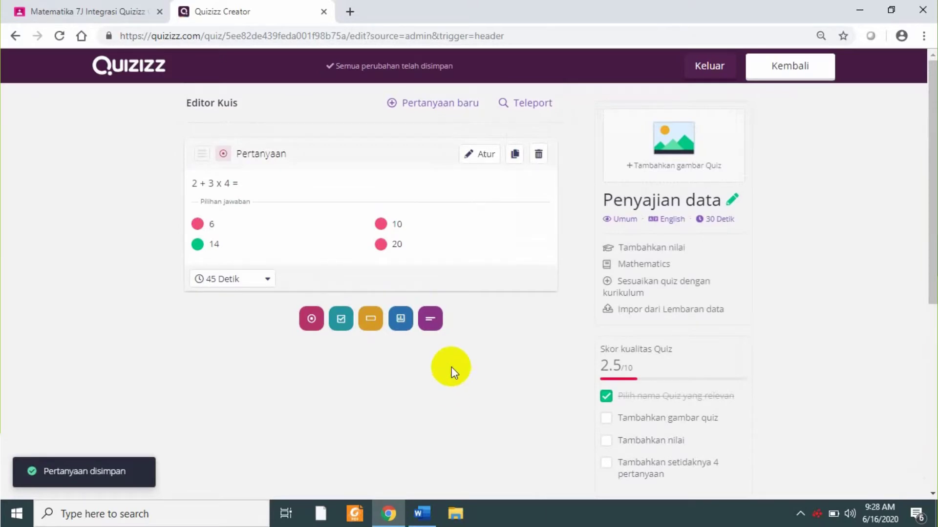
# Start another new multiple-choice question in the quiz
pyautogui.click(458, 118)
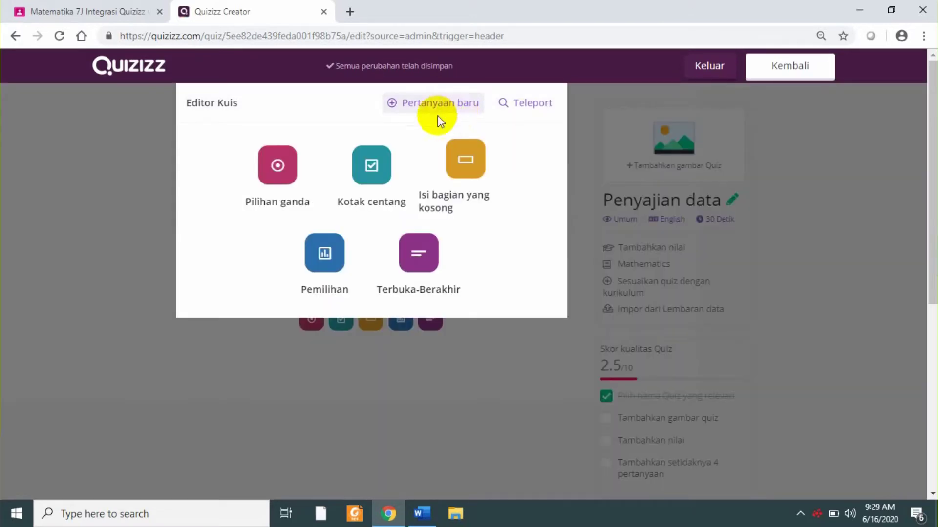
pyautogui.click(277, 169)
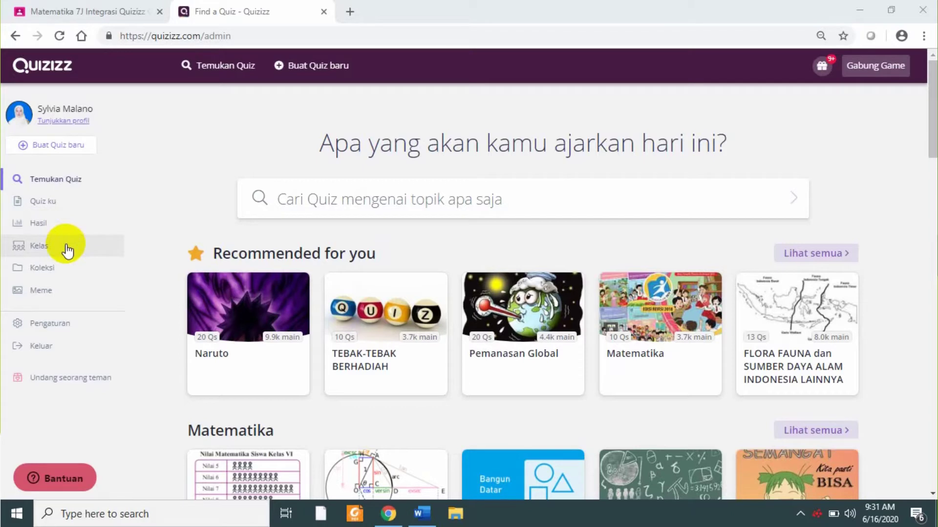
# Update the class list from Google Classroom by importing the class Matematika 7J
pyautogui.click(66, 250)
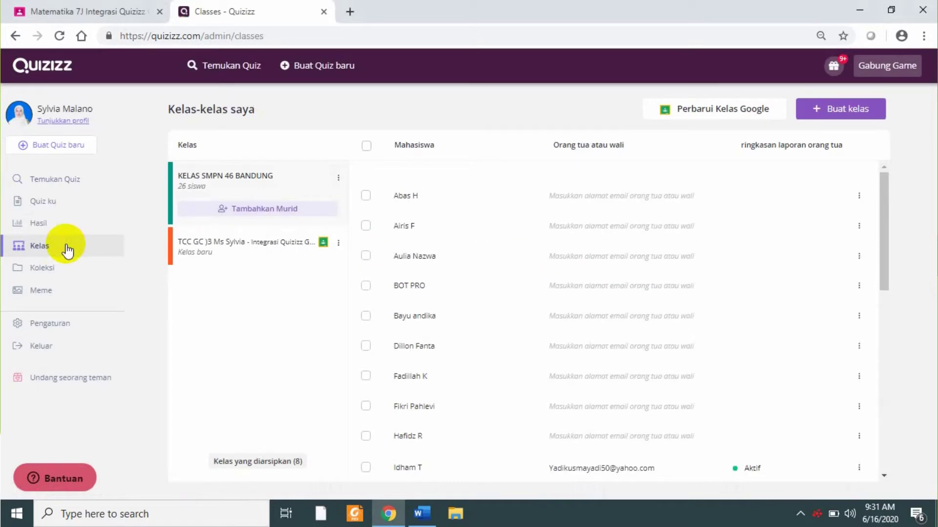
pyautogui.click(721, 116)
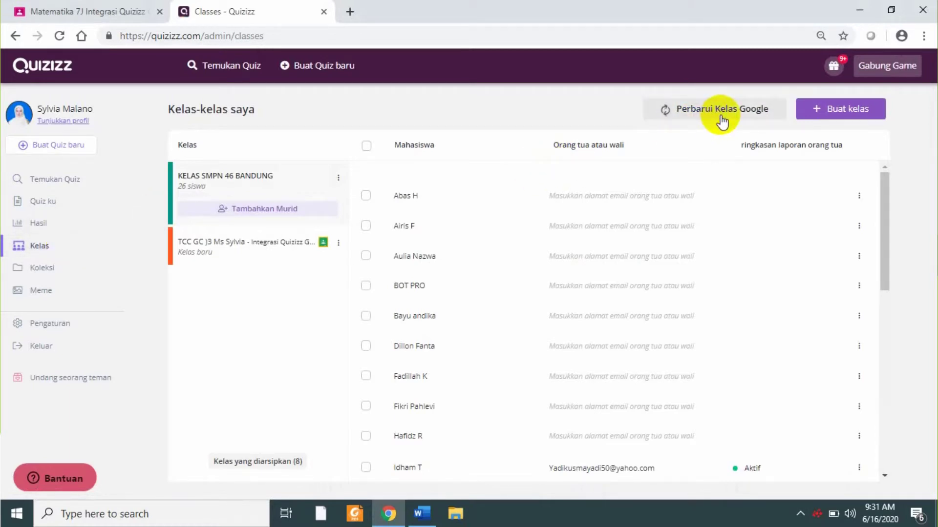
pyautogui.click(722, 117)
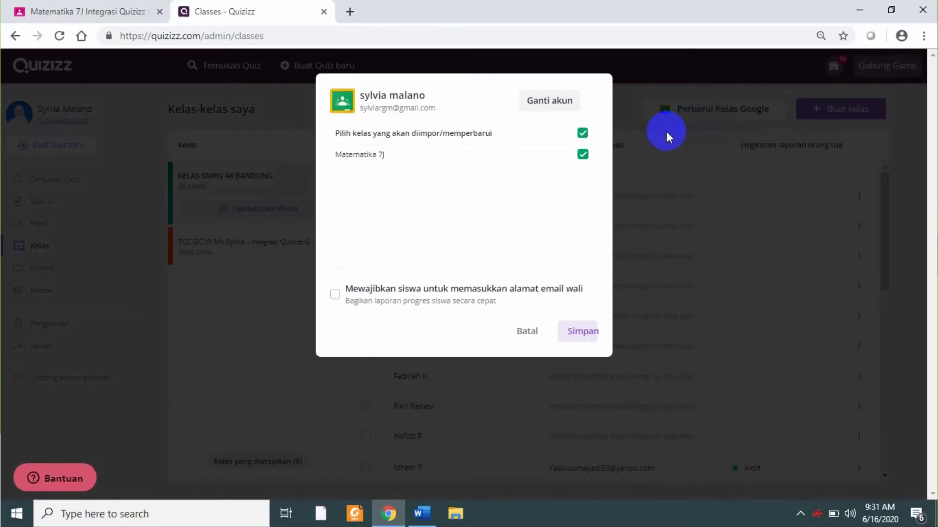
pyautogui.click(583, 155)
pyautogui.click(584, 161)
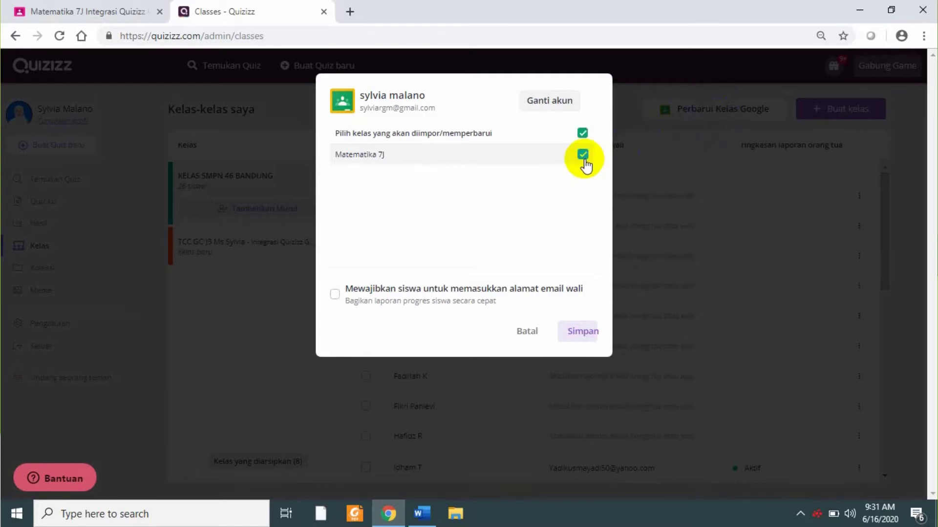
pyautogui.click(580, 336)
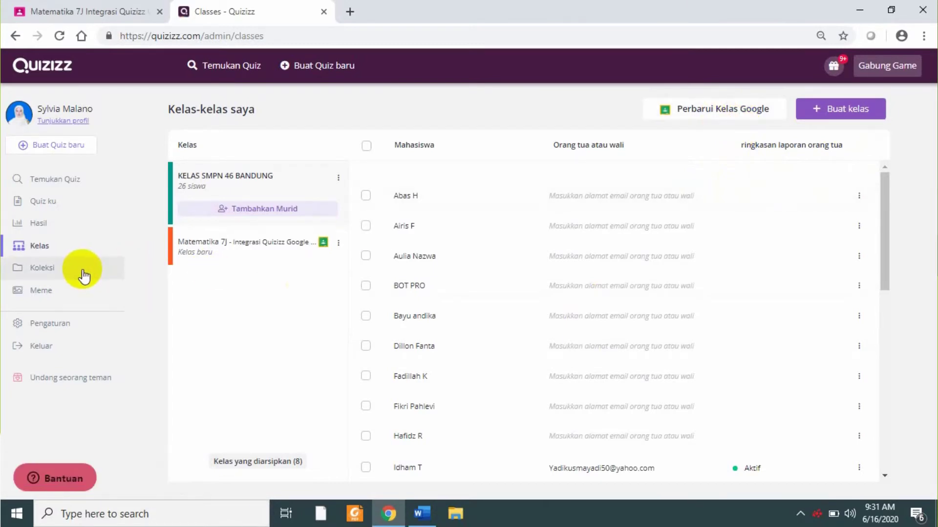
# Create a new quiz collection named "ALJABAR"
pyautogui.click(82, 272)
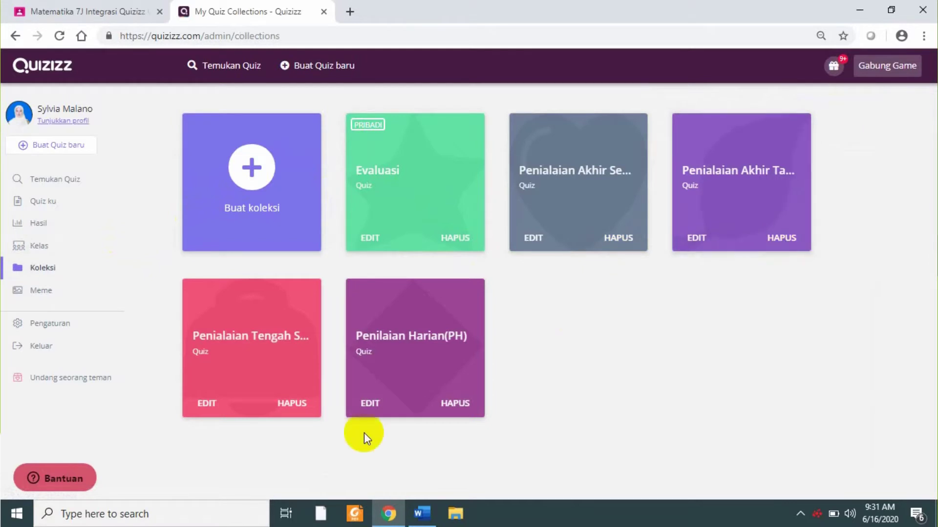
pyautogui.click(258, 162)
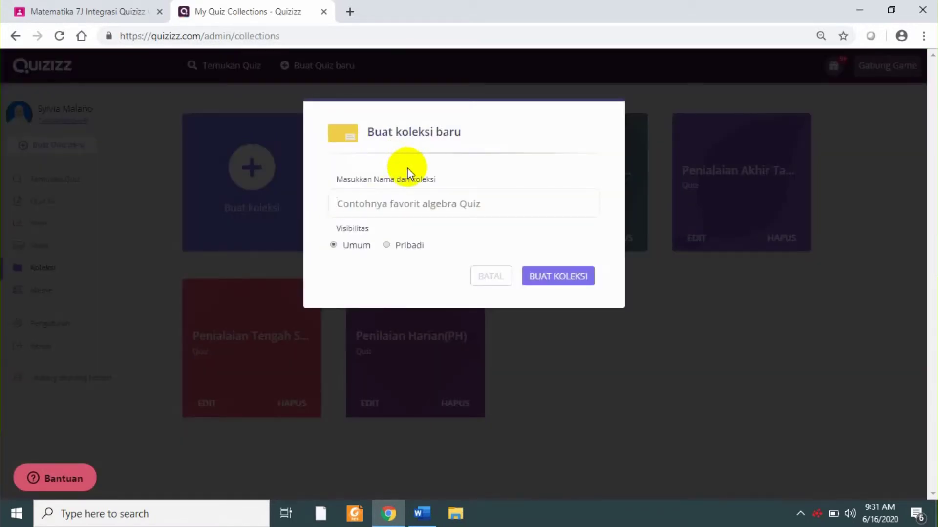
pyautogui.click(428, 207)
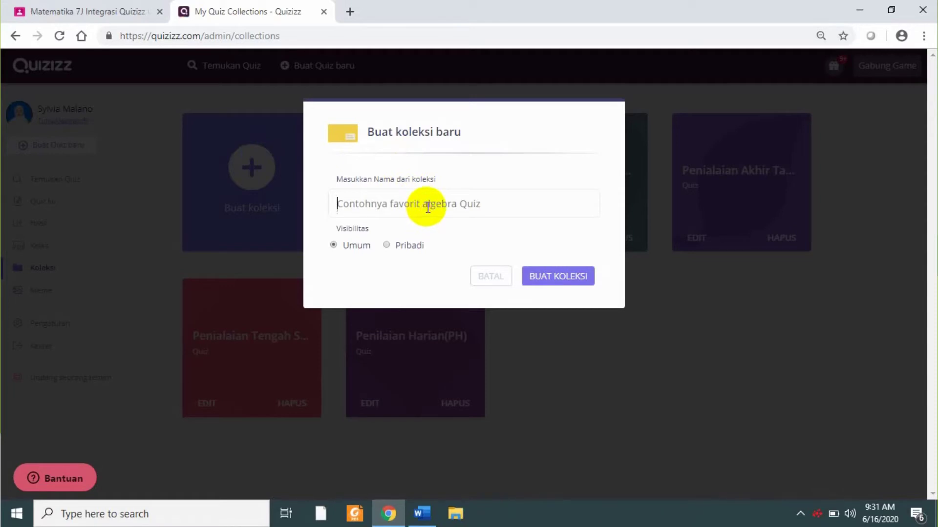
pyautogui.write('AL')
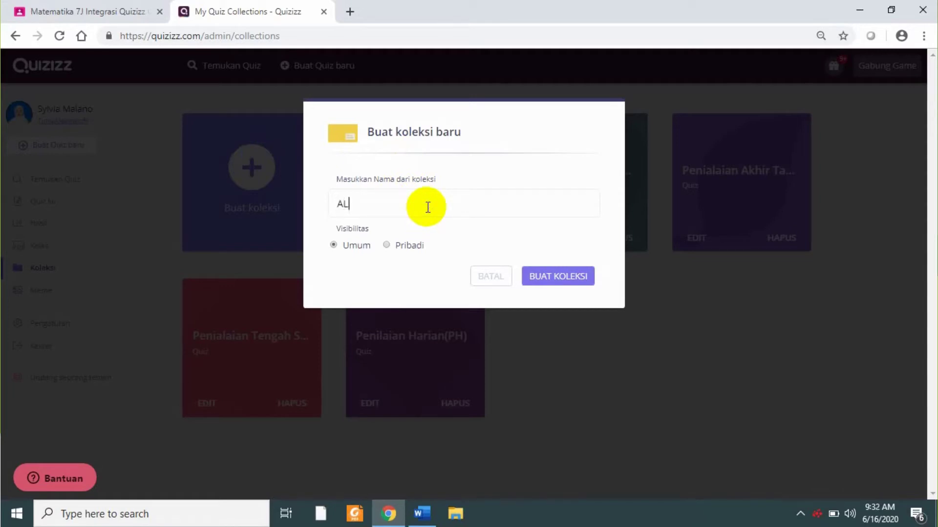
pyautogui.write('JABAR')
pyautogui.click(560, 278)
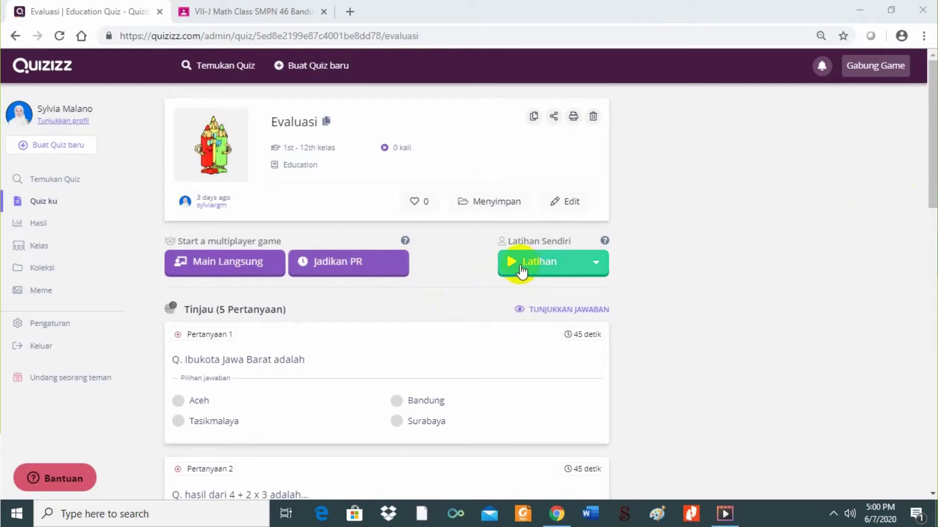
# Assign the Evaluasi quiz as homework and set its completion deadline to Jun 15th
pyautogui.click(379, 265)
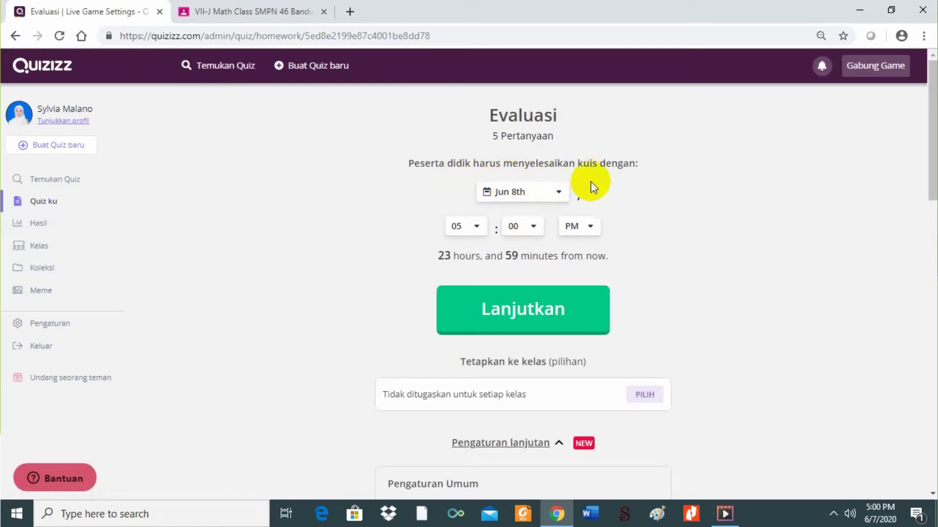
pyautogui.click(562, 198)
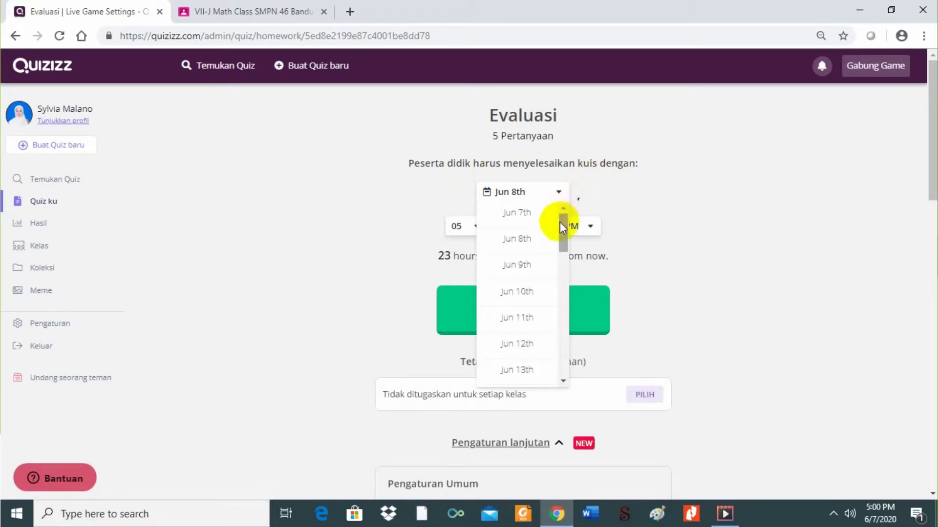
pyautogui.moveTo(564, 233); pyautogui.dragTo(566, 256)
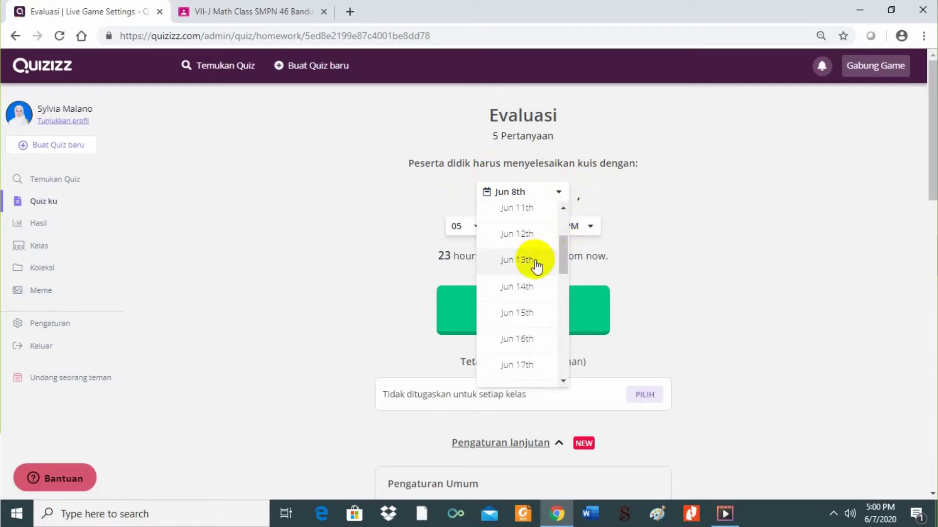
pyautogui.click(526, 315)
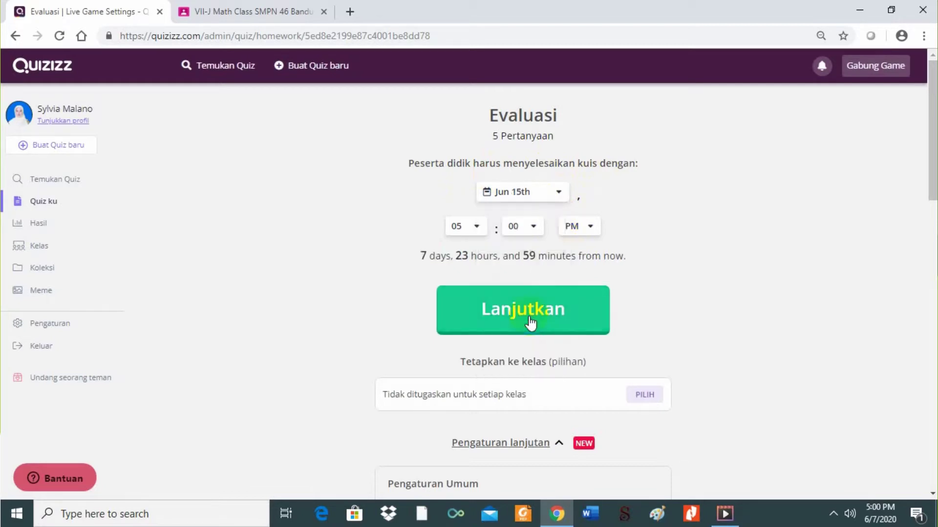
# Set the homework deadline time to 11:00 PM and continue to assign the Evaluasi quiz
pyautogui.click(477, 228)
pyautogui.moveTo(485, 288); pyautogui.dragTo(480, 356)
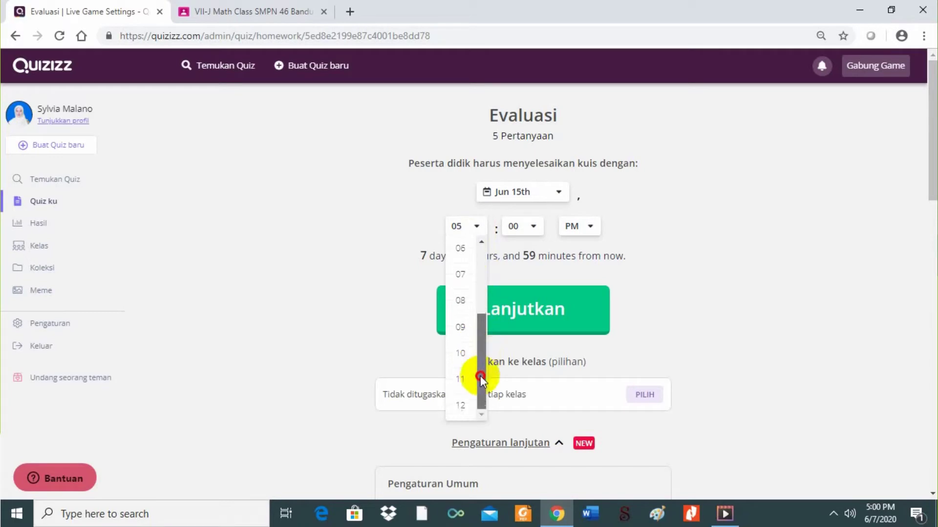
pyautogui.click(464, 384)
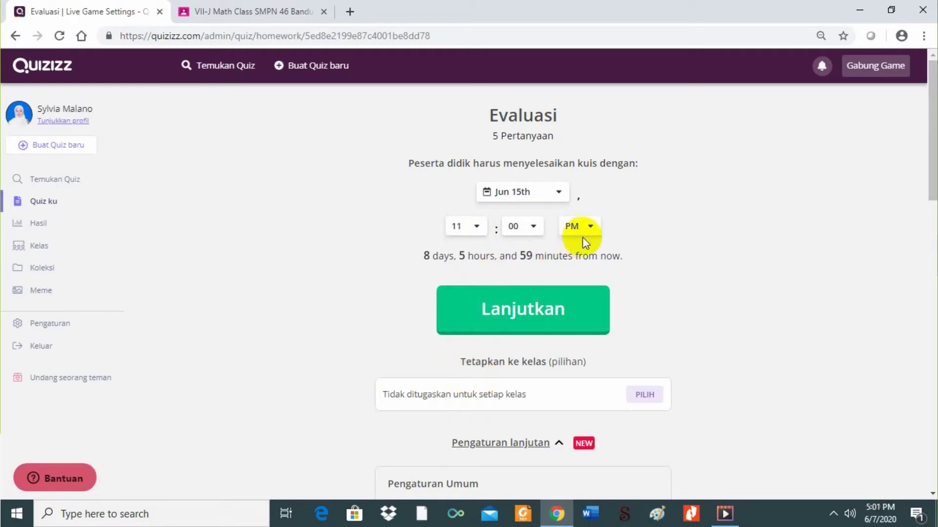
pyautogui.moveTo(918, 187); pyautogui.dragTo(915, 215)
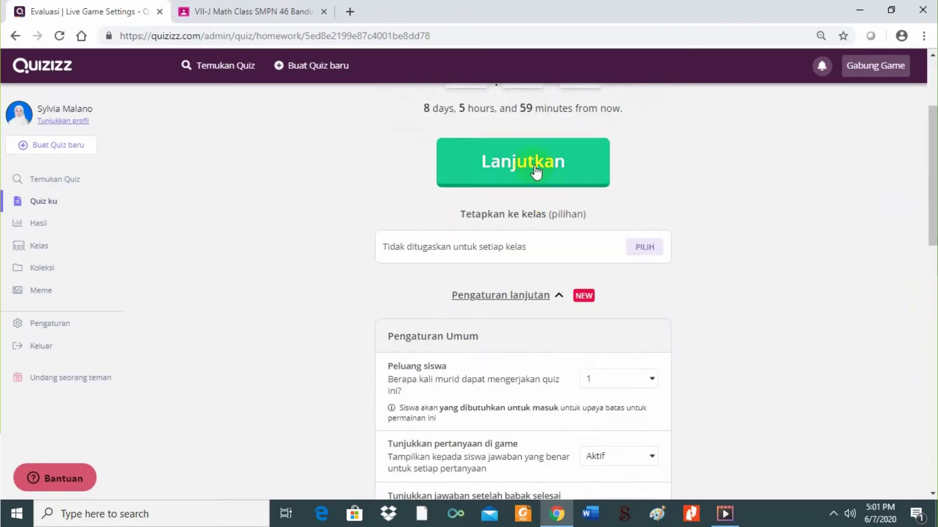
pyautogui.click(537, 172)
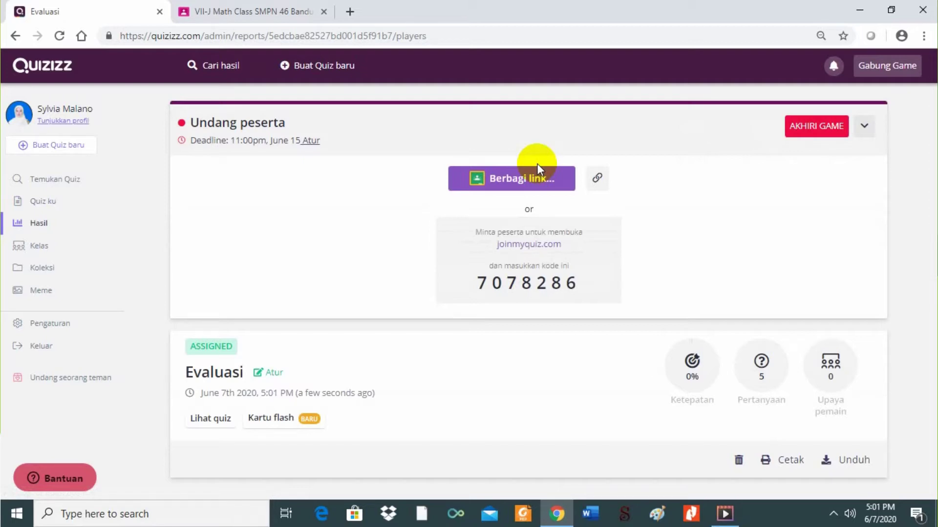
# Share the assigned quiz to Google Classroom and select the class VII-J Math Class - SMPN 46 Bandung TP 2019/2020
pyautogui.rightClick(531, 253)
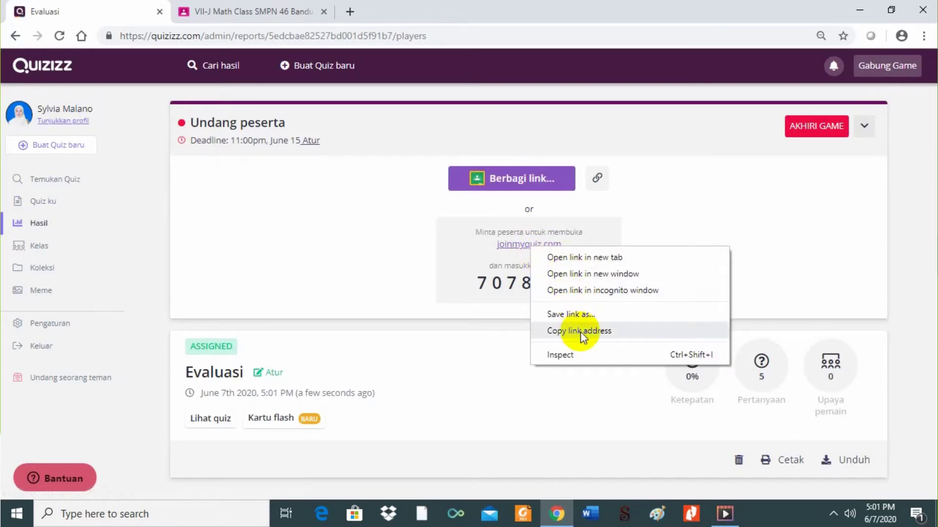
pyautogui.click(685, 215)
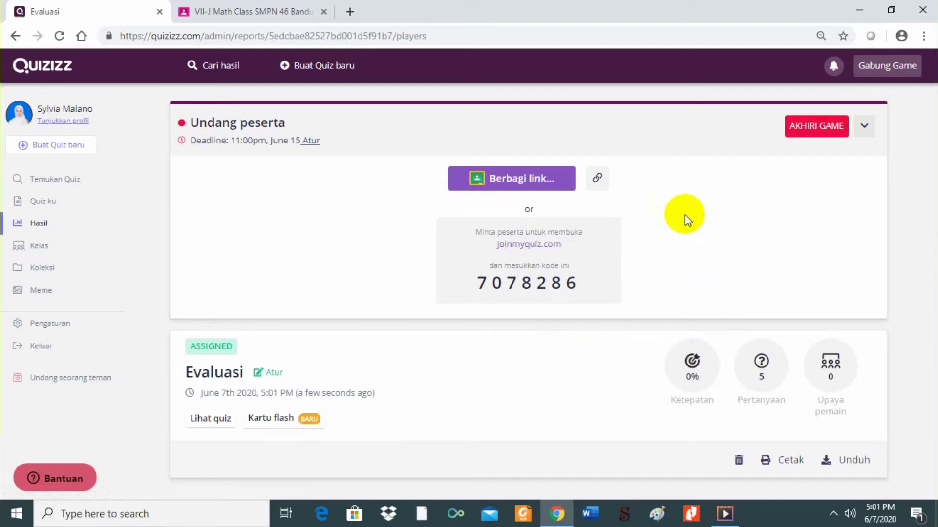
pyautogui.click(526, 184)
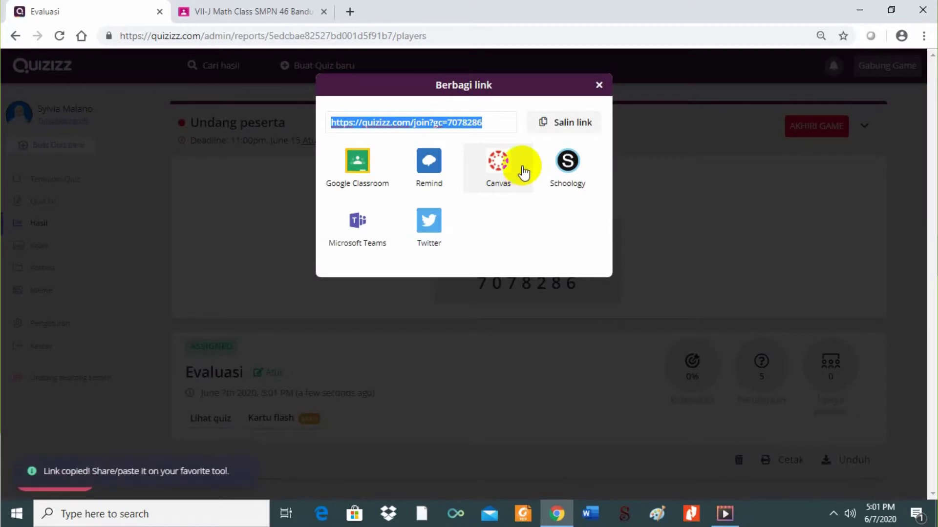
pyautogui.click(377, 172)
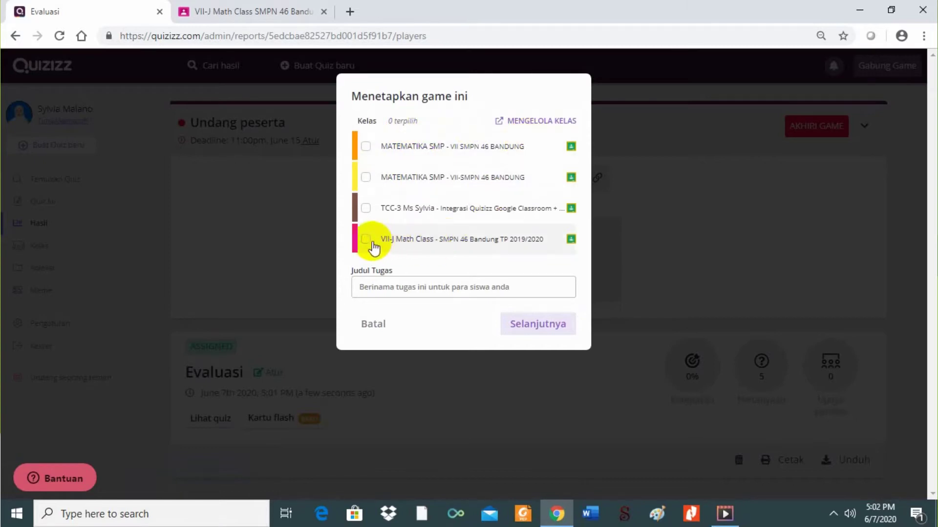
pyautogui.click(367, 240)
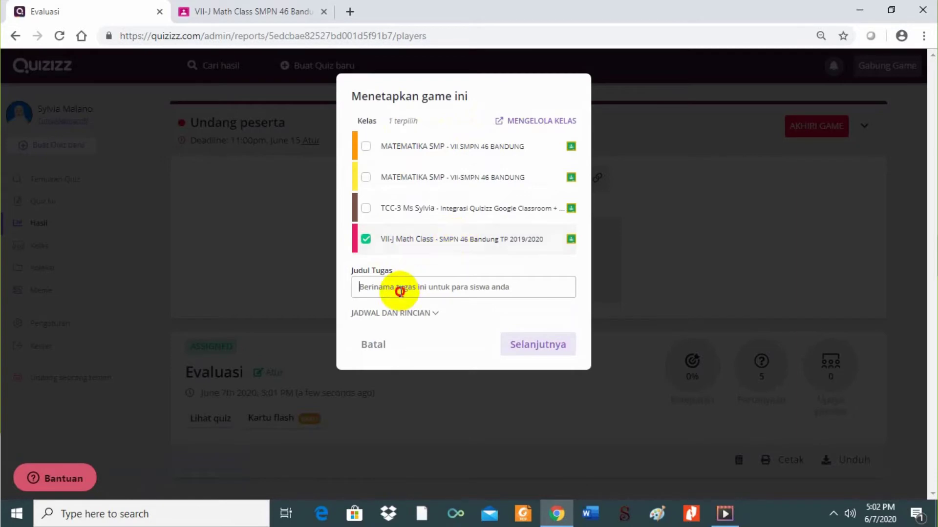
# Enter "EVALUASI" as the assignment title
pyautogui.click(401, 292)
pyautogui.write('E')
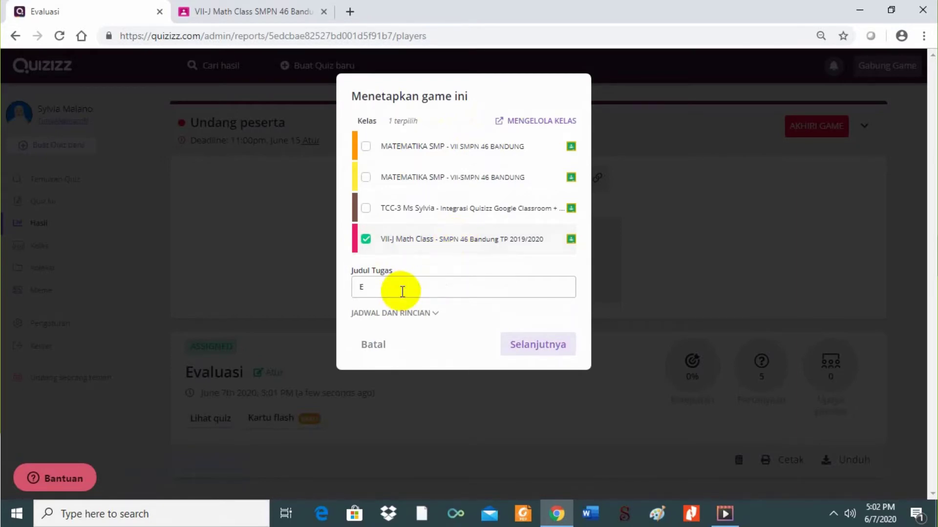
pyautogui.write('VALUA')
pyautogui.press('BackSpace')
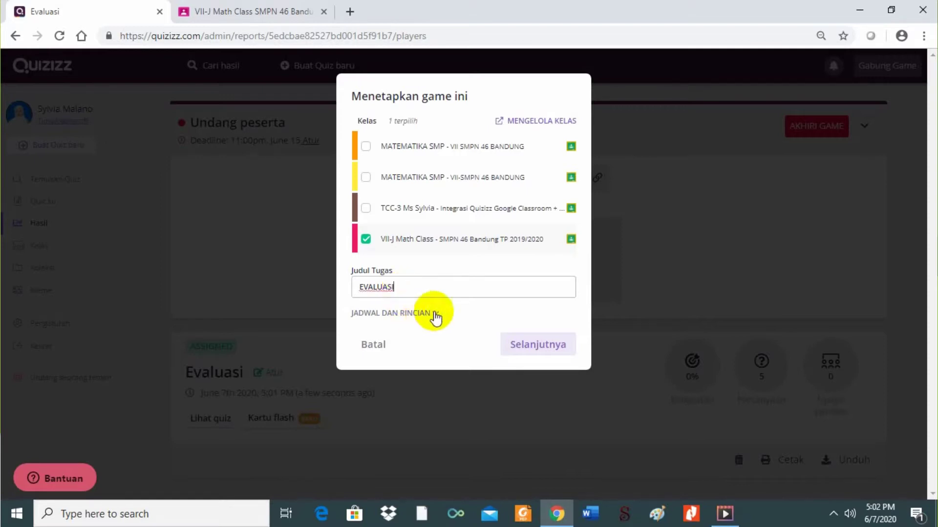
# Add the assignment description "Silahkan kalian kerjakan soal ini" and submit the assignment to Google Classroom
pyautogui.click(433, 317)
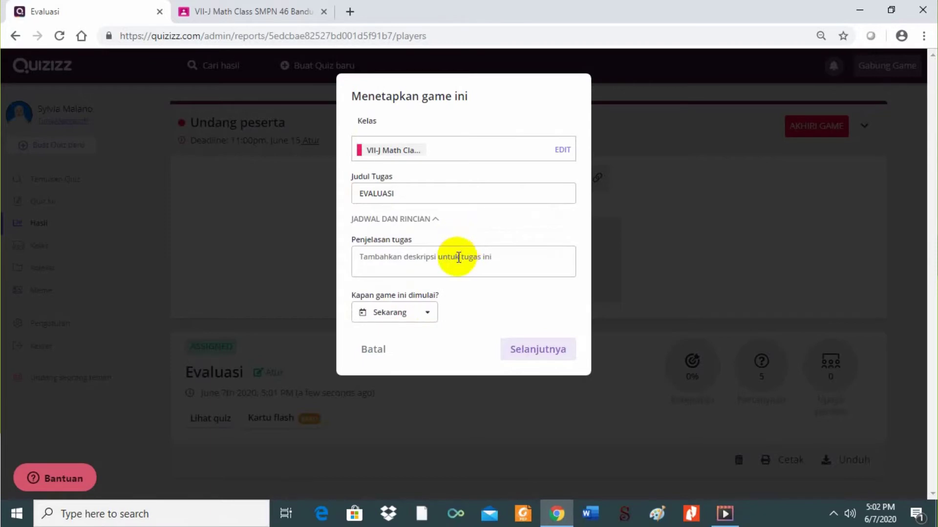
pyautogui.click(445, 270)
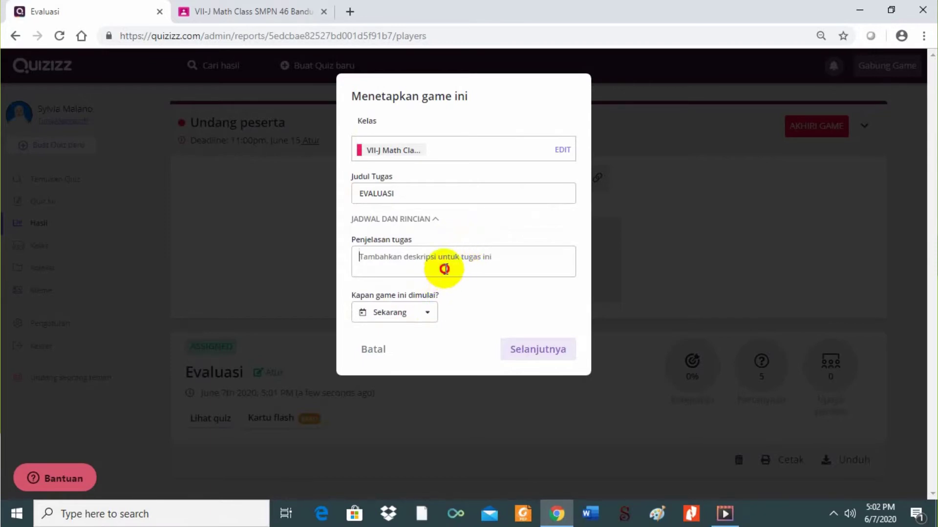
pyautogui.write('S')
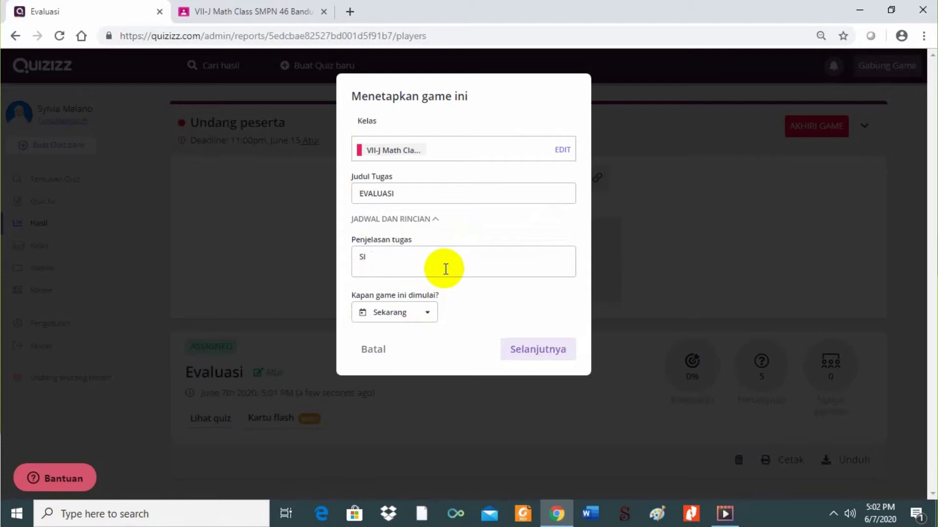
pyautogui.write('ilahkan kalian kerjakan ')
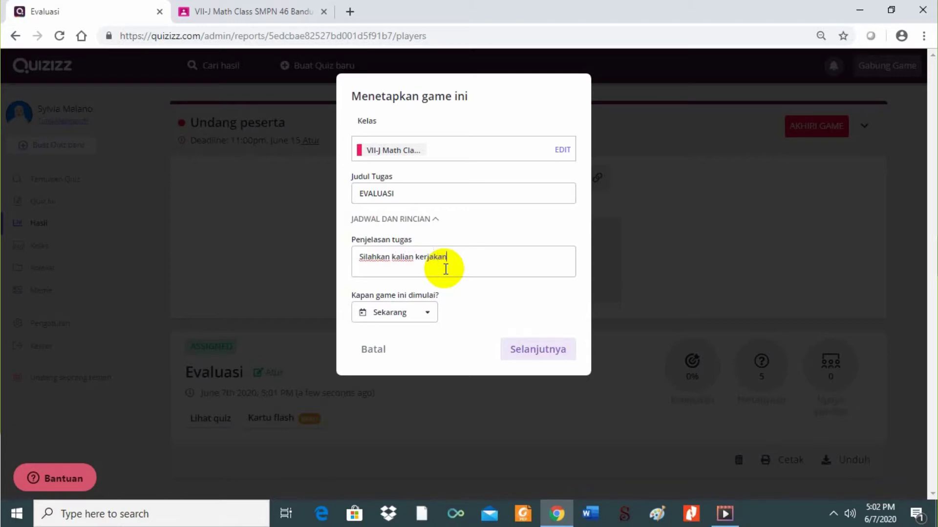
pyautogui.write('soal ini')
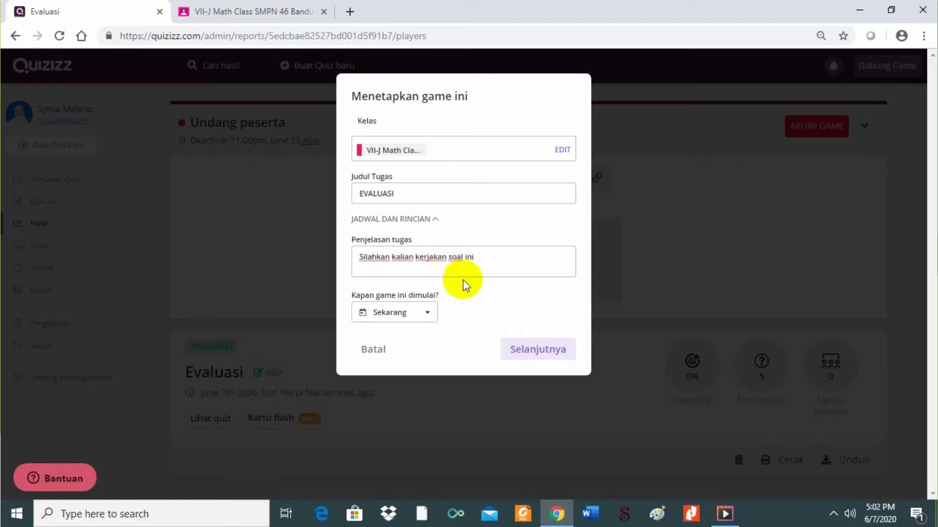
pyautogui.click(529, 347)
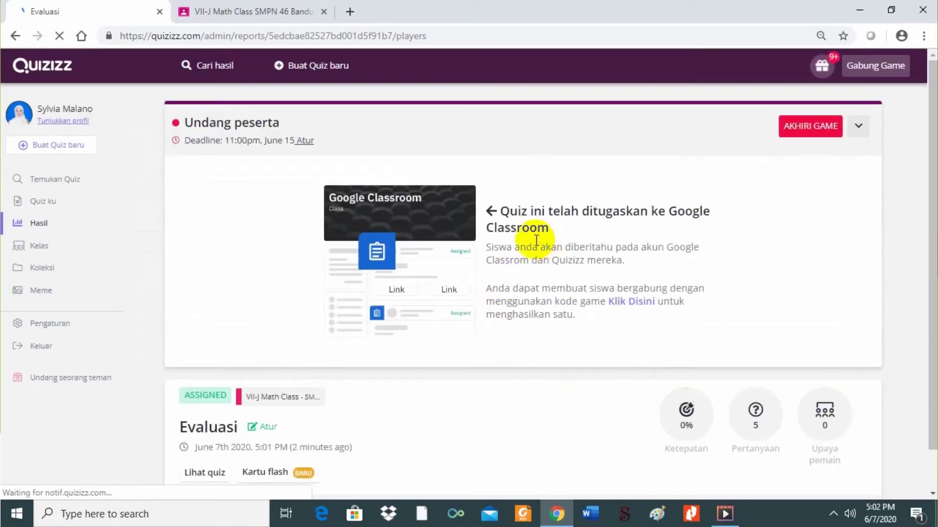
pyautogui.click(450, 223)
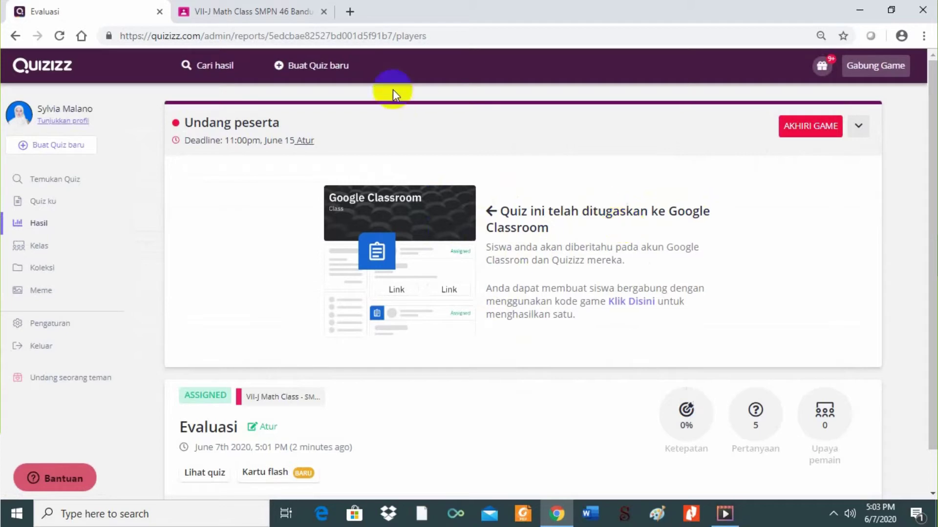
# Switch to Google Classroom, refresh the VII-J Math Class page and expand the EVALUASI assignment in its classwork
pyautogui.click(293, 18)
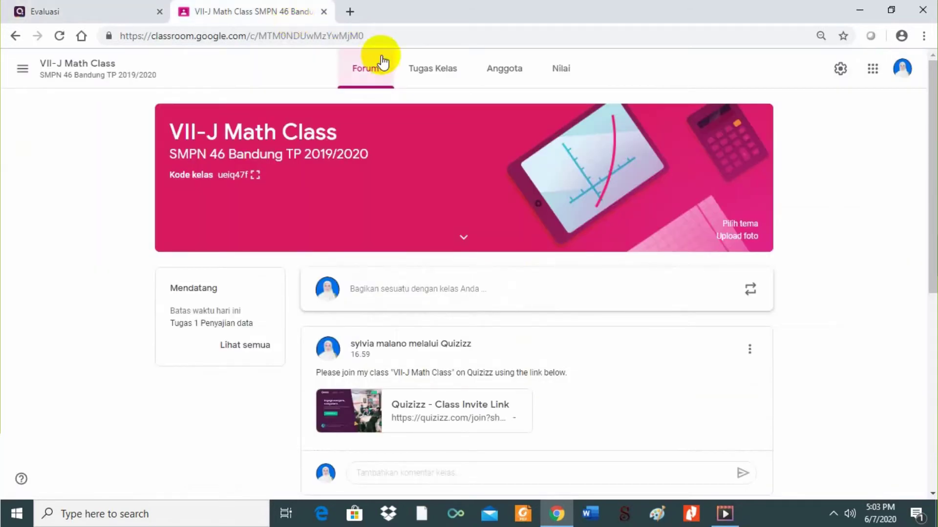
pyautogui.click(59, 36)
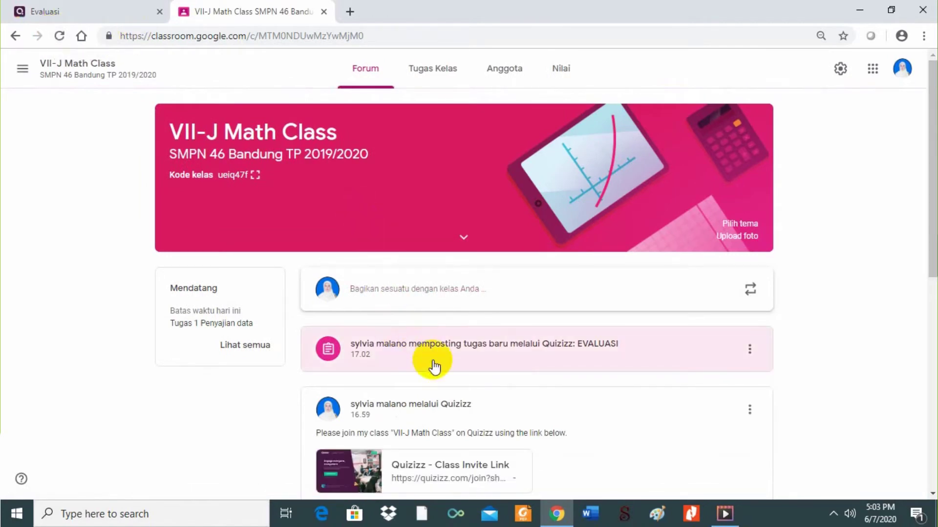
pyautogui.click(444, 70)
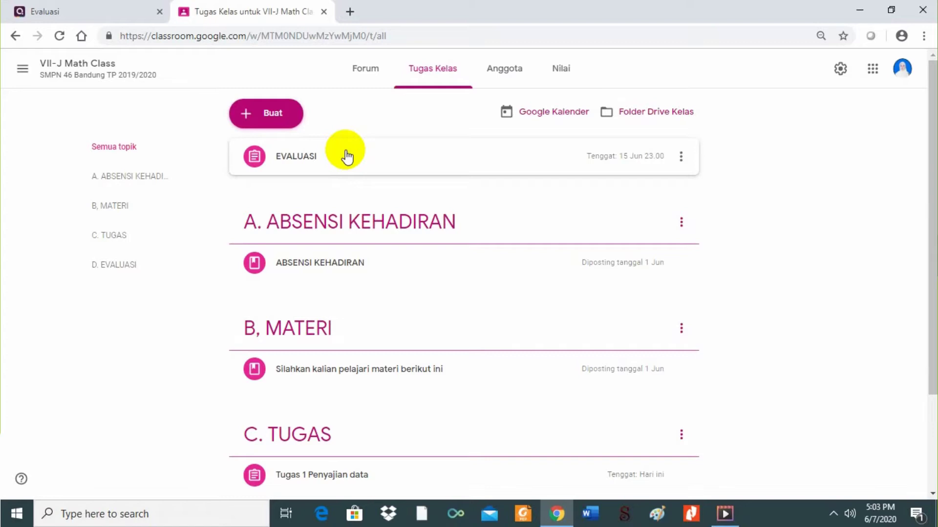
pyautogui.click(347, 156)
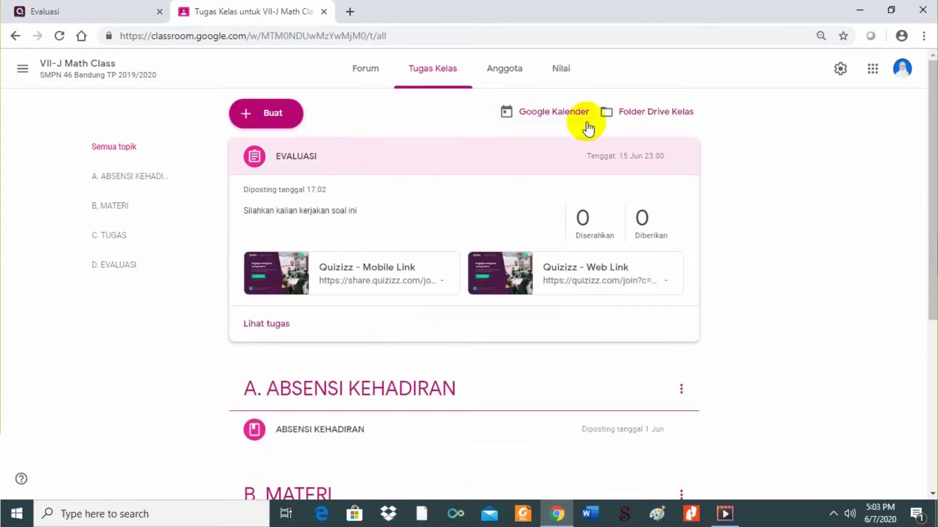
# Edit the EVALUASI assignment to place it under the topic D. EVALUASI and save it
pyautogui.click(681, 156)
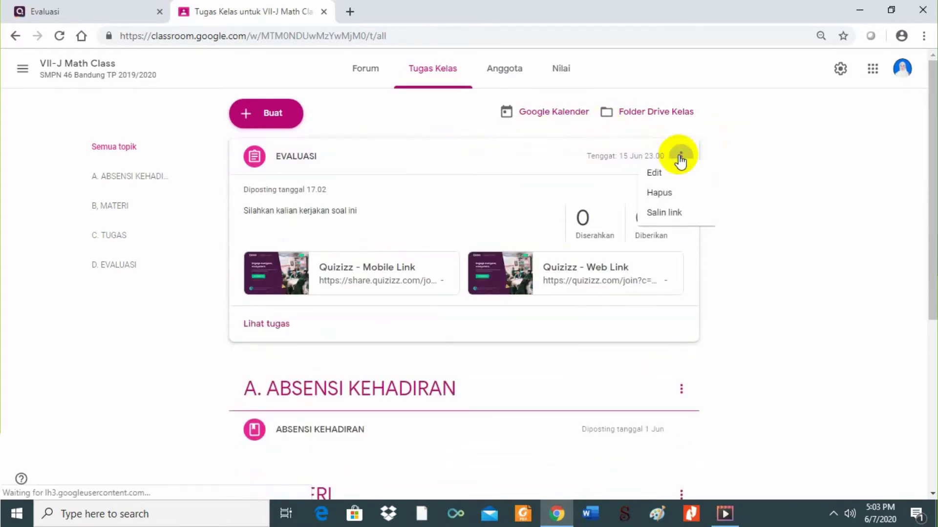
pyautogui.click(650, 190)
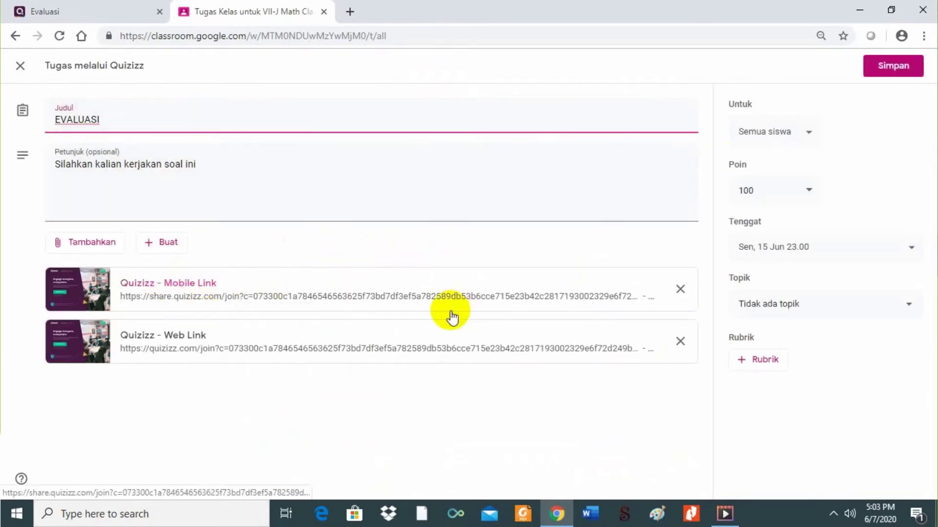
pyautogui.click(903, 302)
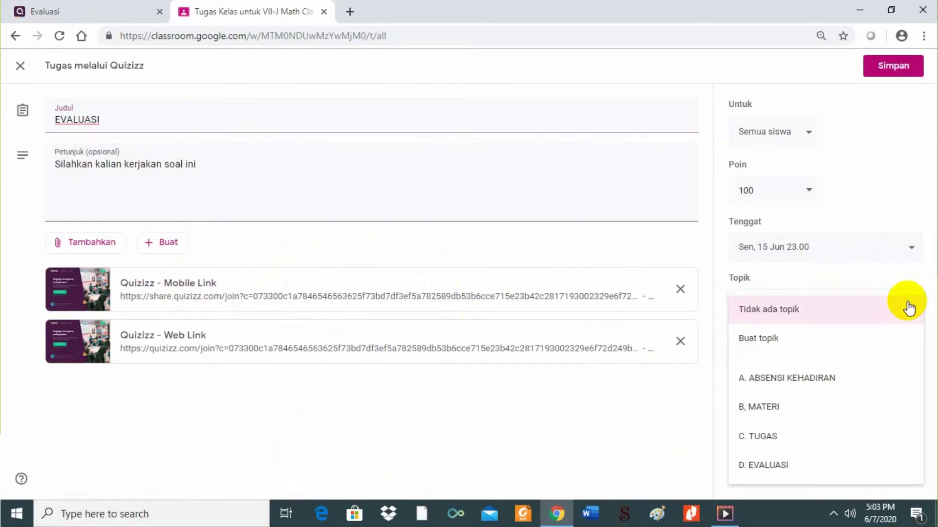
pyautogui.click(838, 464)
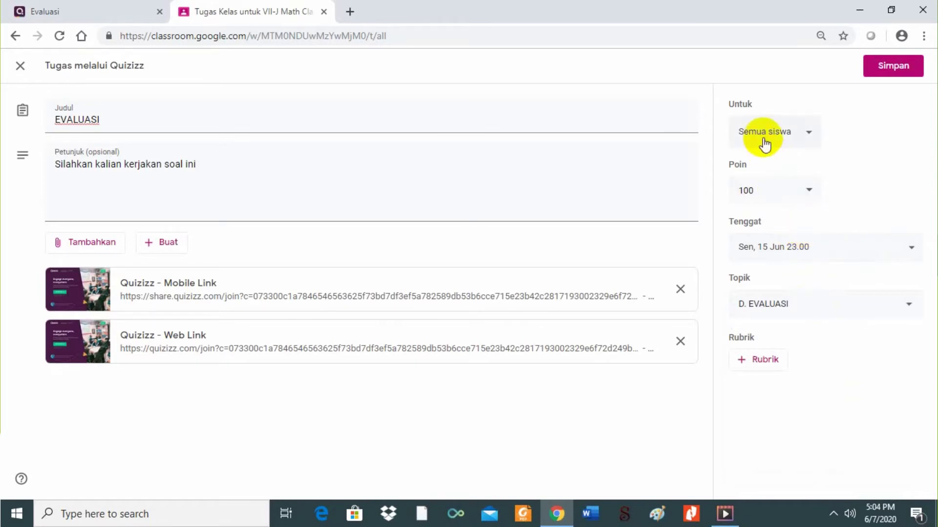
pyautogui.click(905, 65)
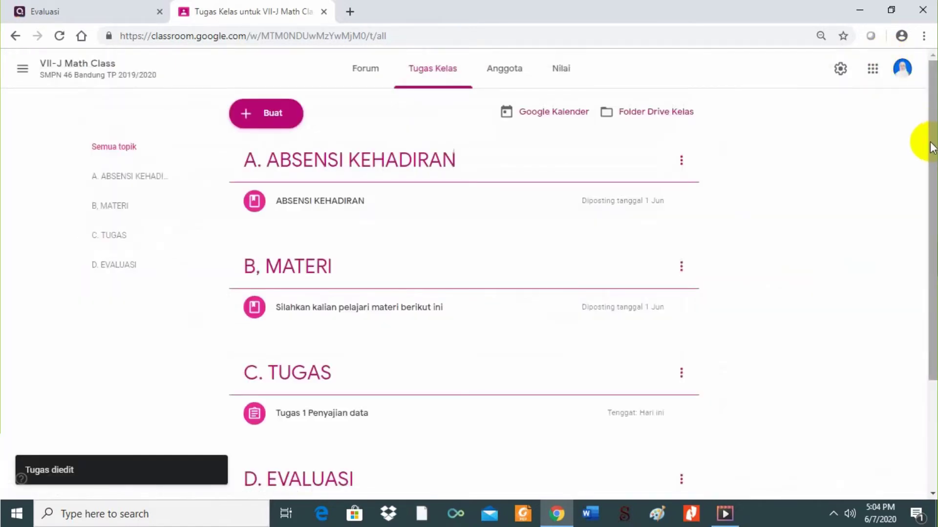
pyautogui.scroll(-3, 918, 161)
pyautogui.scroll(-1, 908, 249)
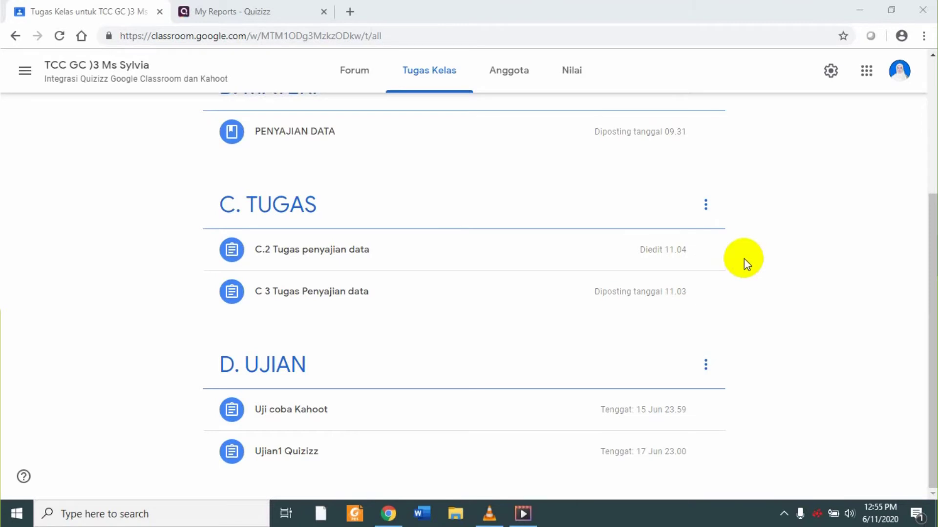
# Switch to Quizizz and update the Google classes, importing the selected TCC GC )3 class
pyautogui.click(249, 12)
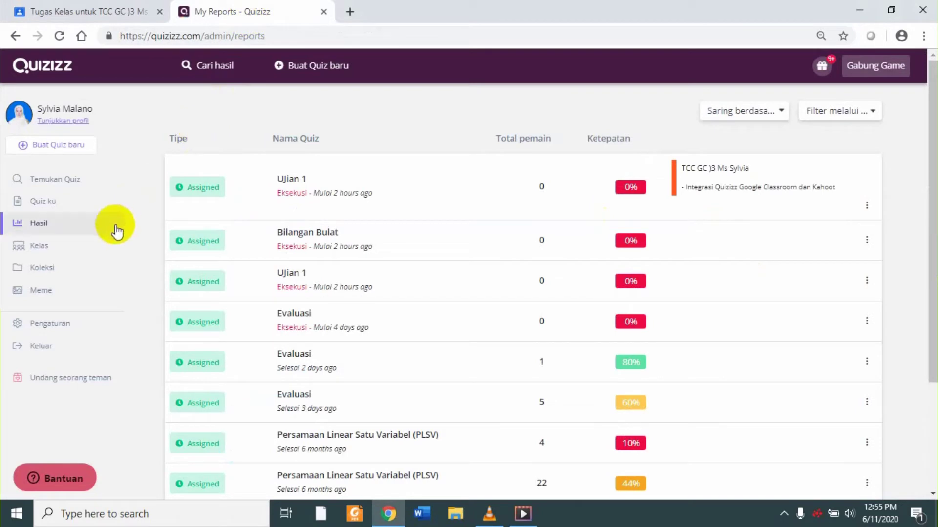
pyautogui.click(101, 270)
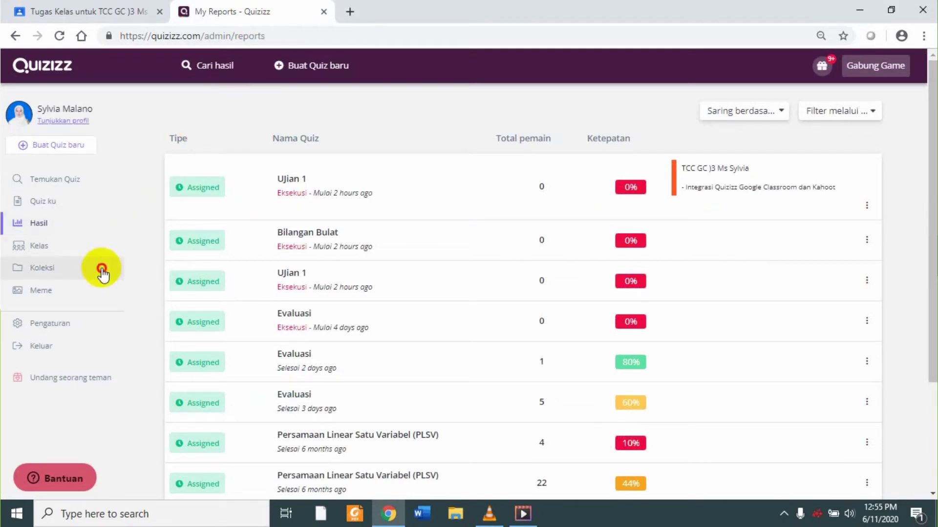
pyautogui.click(98, 253)
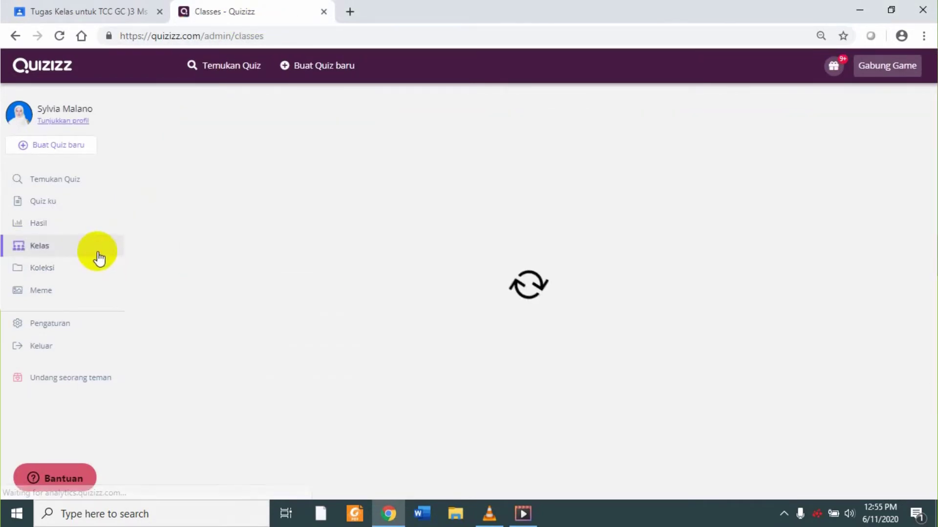
pyautogui.click(701, 116)
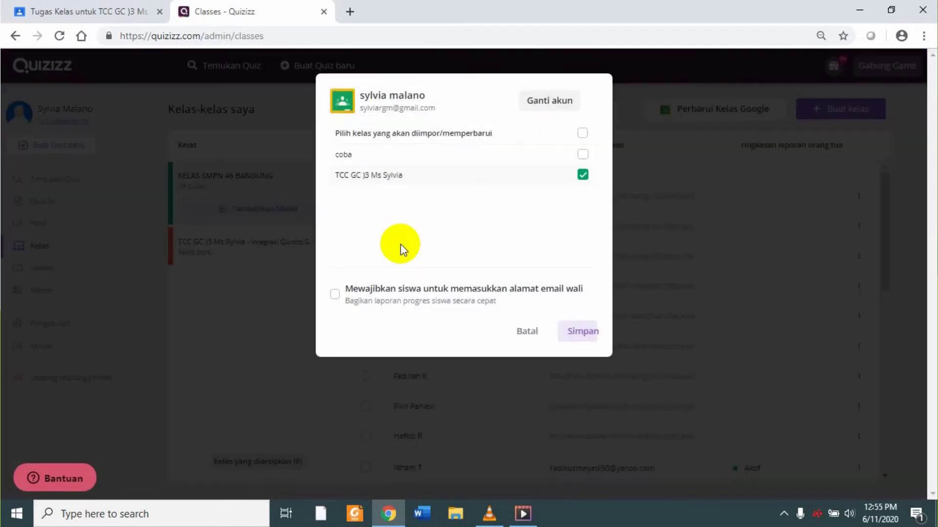
pyautogui.click(584, 336)
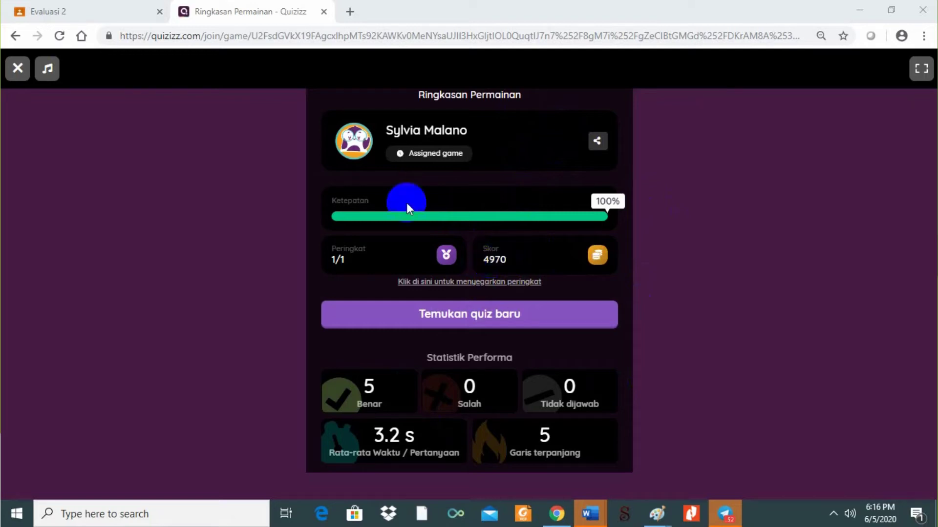
# Return to Google Classroom and open the classwork of the Mat 7J class
pyautogui.click(128, 13)
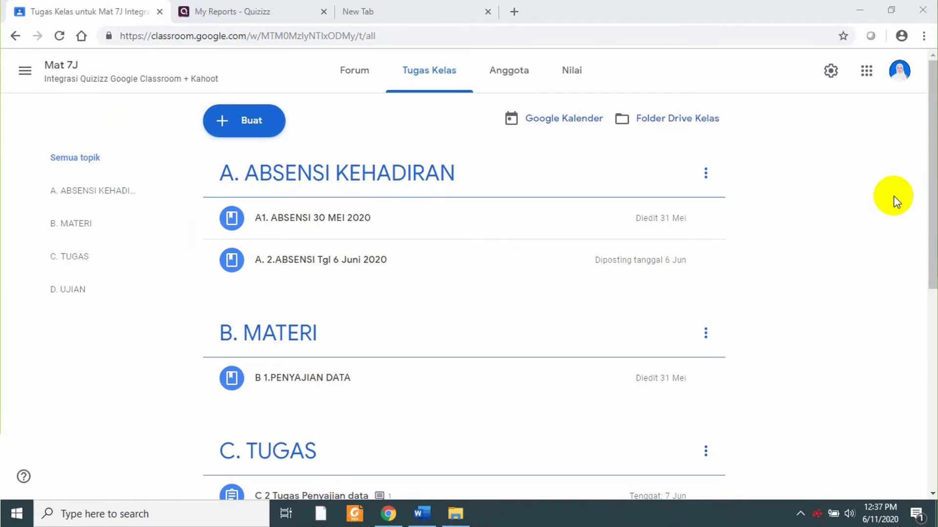
pyautogui.click(442, 77)
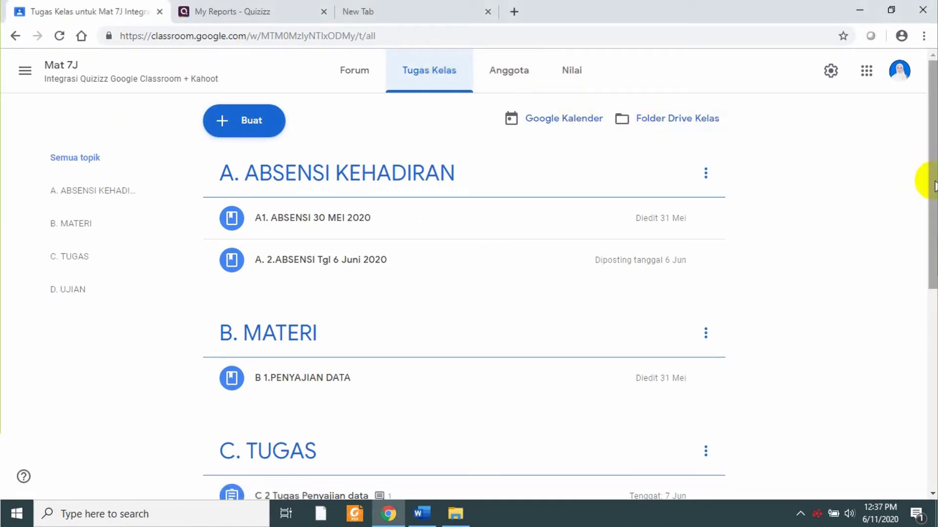
# Open the graded submissions of the Ujian 1 Quizziz assignment in the Mat 7J classwork and review the student list
pyautogui.moveTo(927, 199); pyautogui.dragTo(914, 379)
pyautogui.click(505, 398)
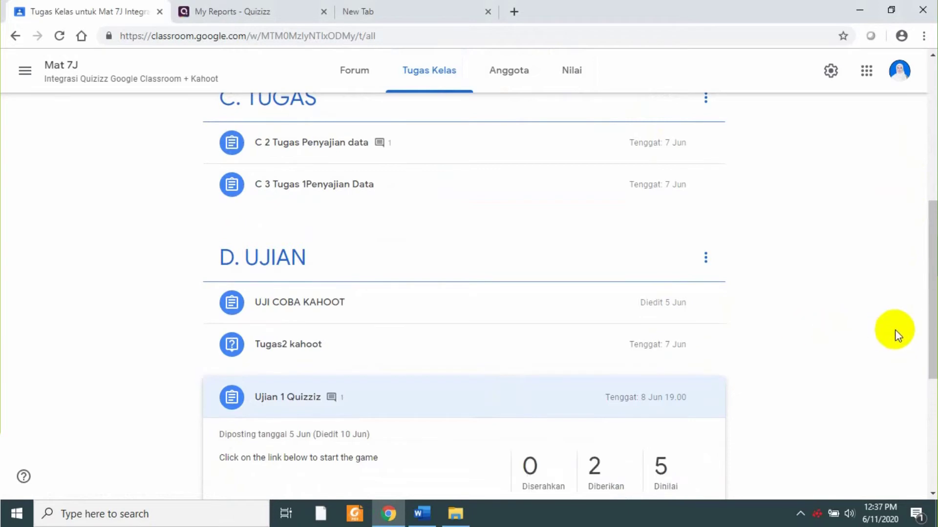
pyautogui.moveTo(930, 326); pyautogui.dragTo(922, 408)
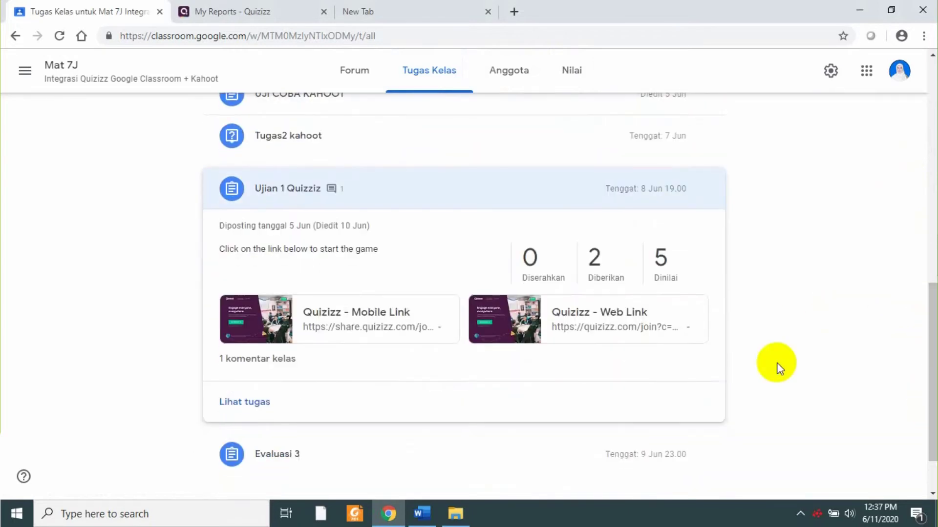
pyautogui.click(662, 264)
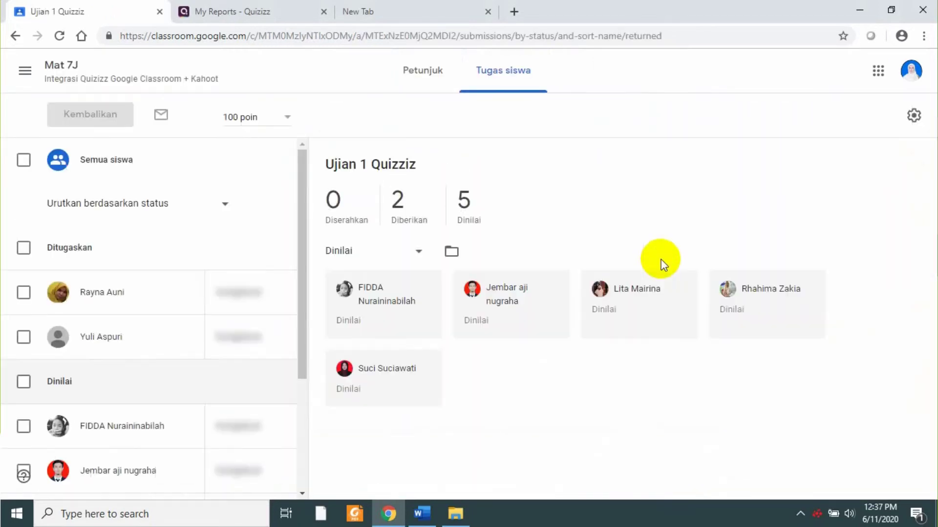
pyautogui.moveTo(299, 342); pyautogui.dragTo(290, 453)
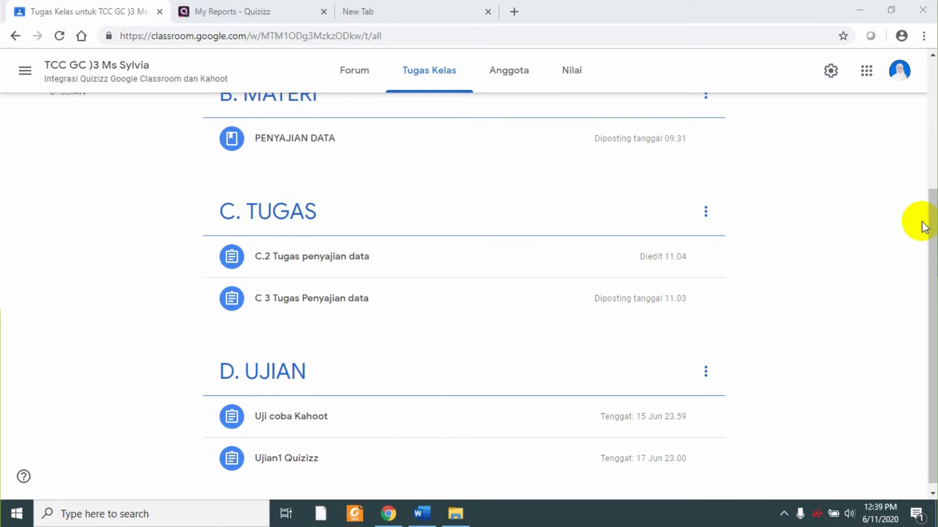
# Switch to Quizizz and open the report of the Evaluasi quiz completed 3 days ago to review its player results
pyautogui.click(284, 20)
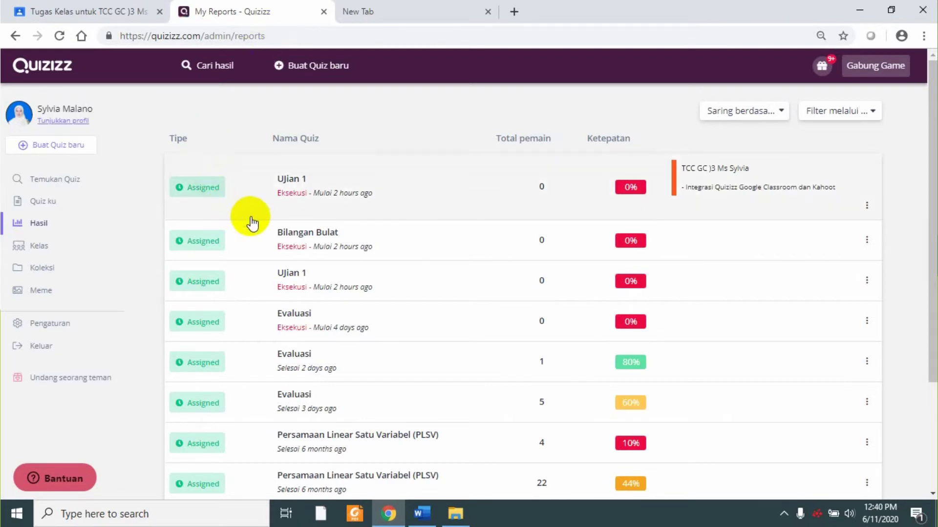
pyautogui.click(315, 402)
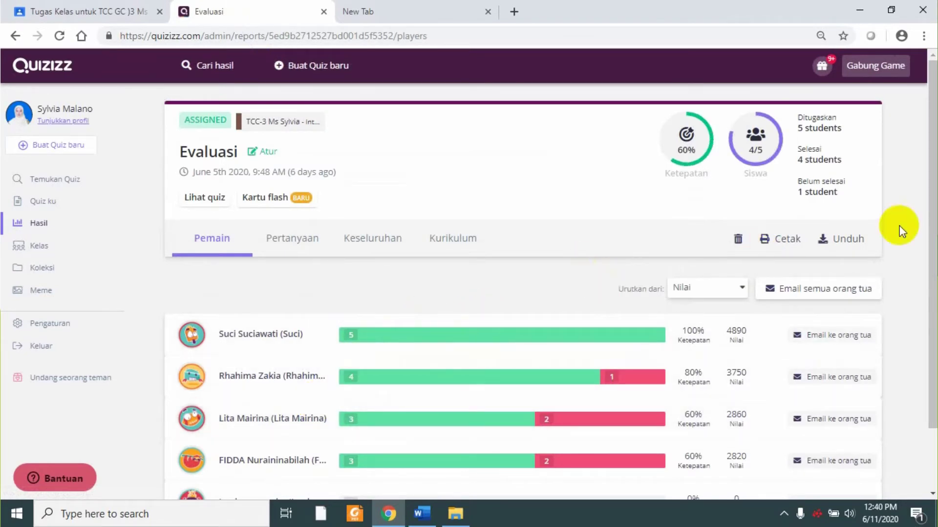
pyautogui.moveTo(918, 244); pyautogui.dragTo(924, 347)
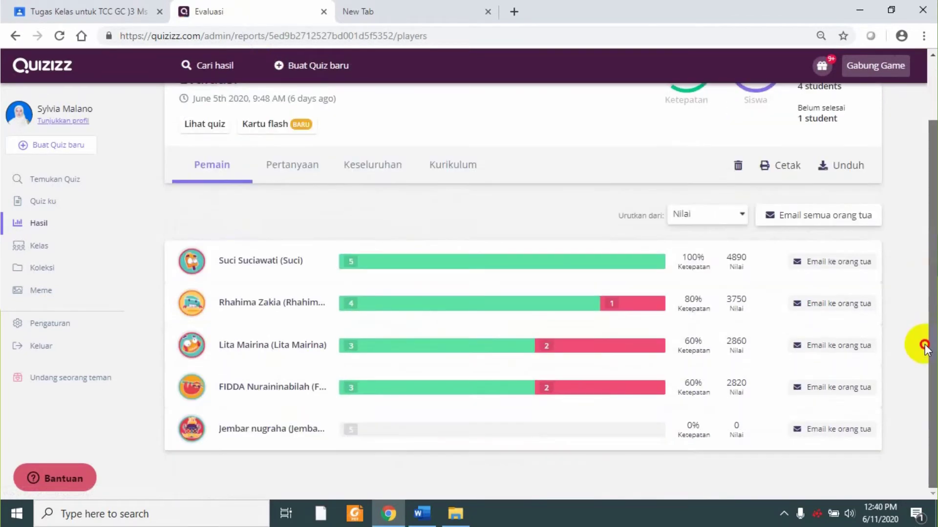
# Download the Evaluasi report as an xlsx spreadsheet and open the downloaded file in Excel
pyautogui.click(832, 167)
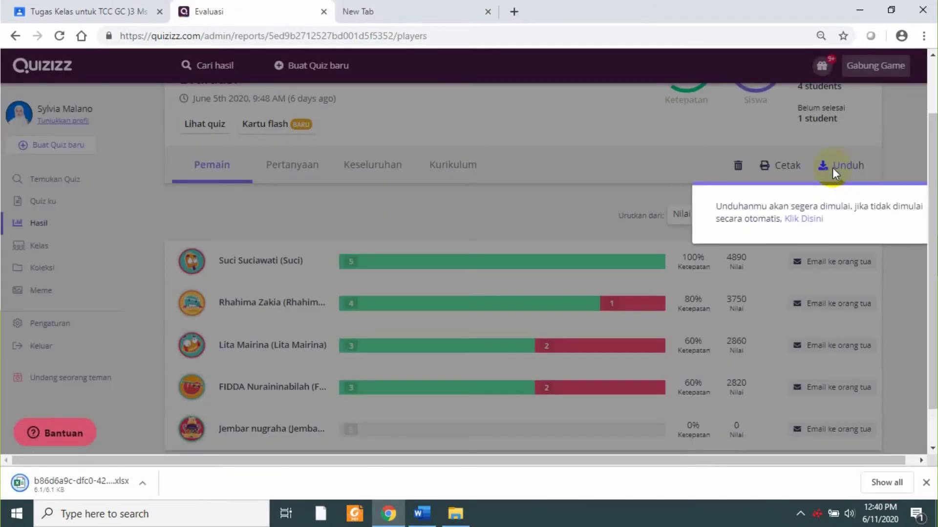
pyautogui.click(143, 484)
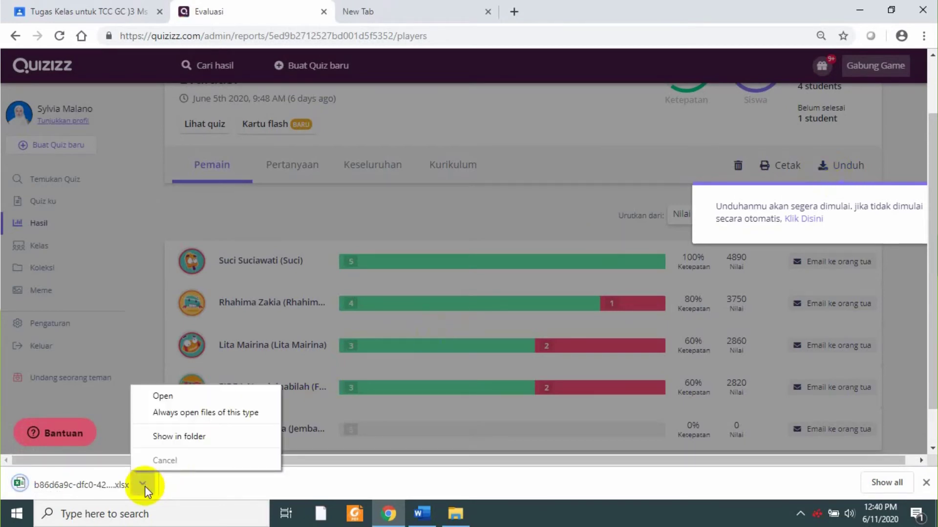
pyautogui.click(198, 399)
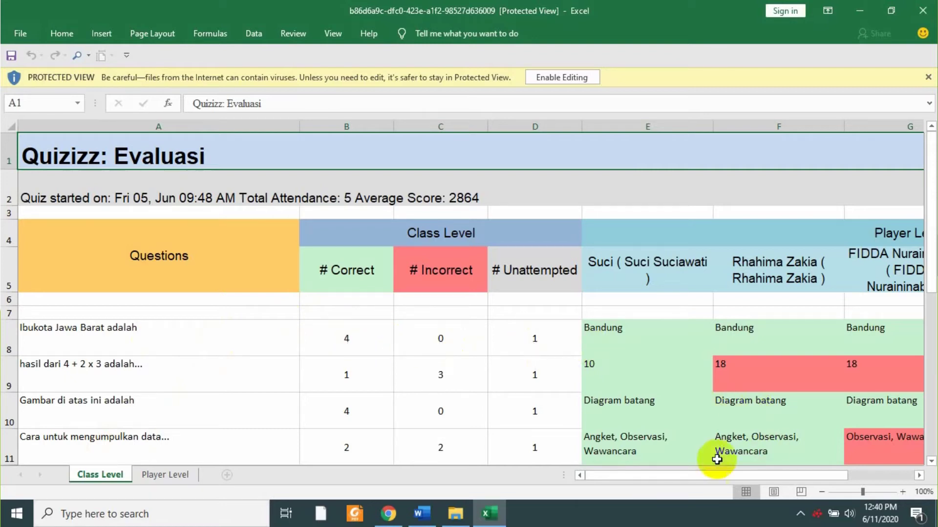
# Examine the students' answers and totals on the Class Level sheet, and their scores and accuracy on the Player Level sheet
pyautogui.click(919, 475)
pyautogui.click(920, 475)
pyautogui.click(920, 476)
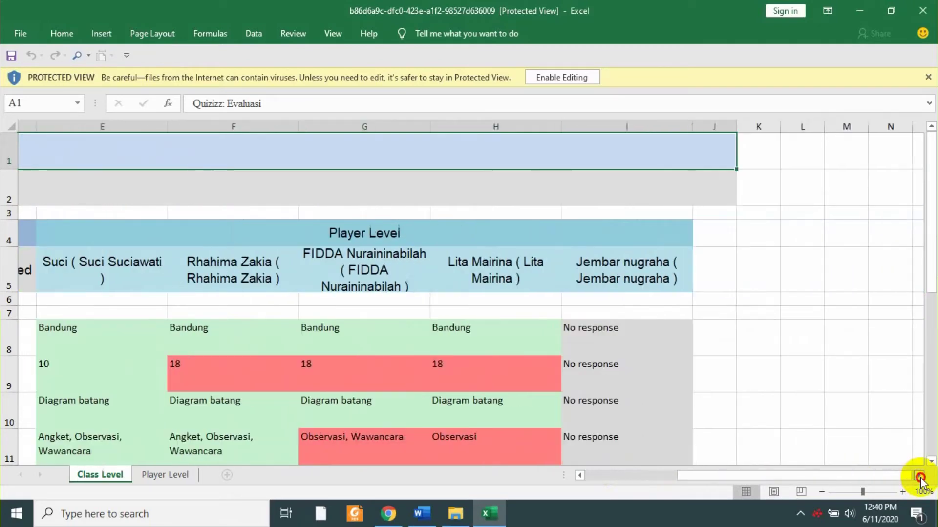
pyautogui.click(931, 312)
pyautogui.moveTo(932, 312); pyautogui.dragTo(929, 283)
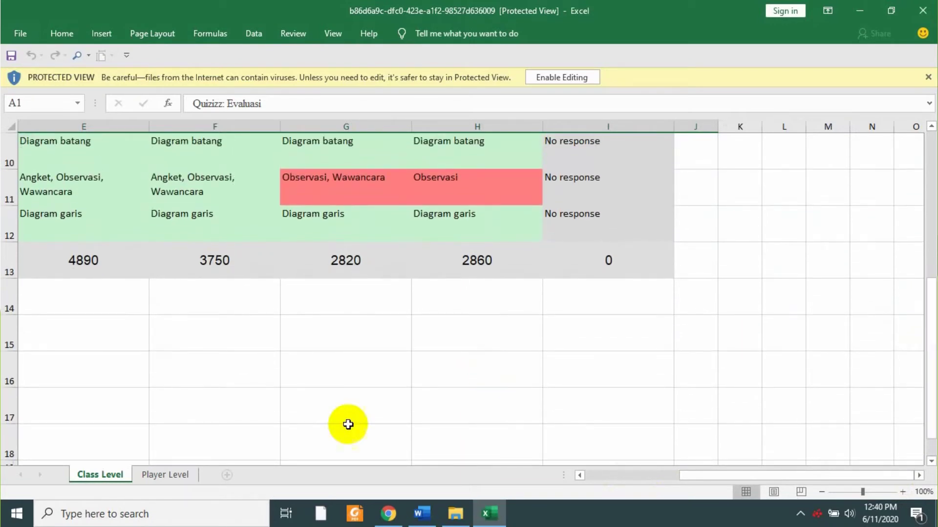
pyautogui.click(166, 479)
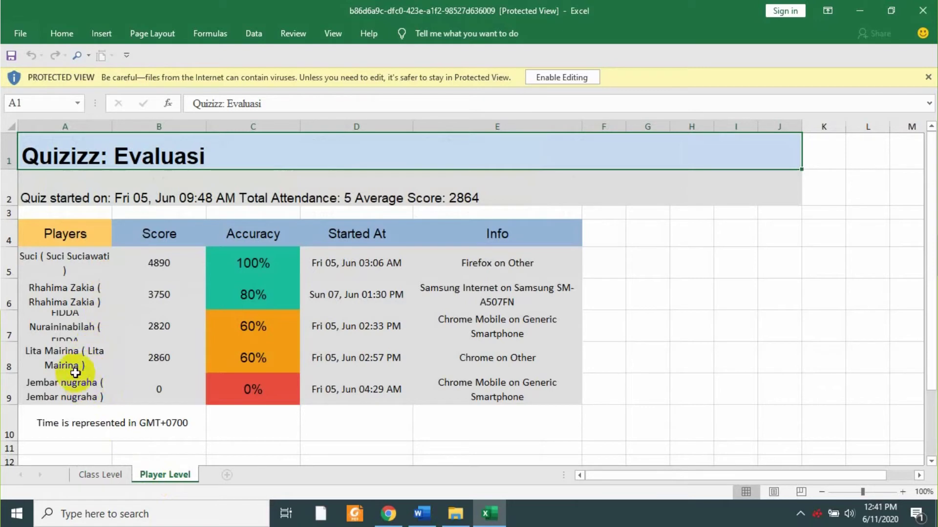
pyautogui.moveTo(9, 342); pyautogui.dragTo(11, 349)
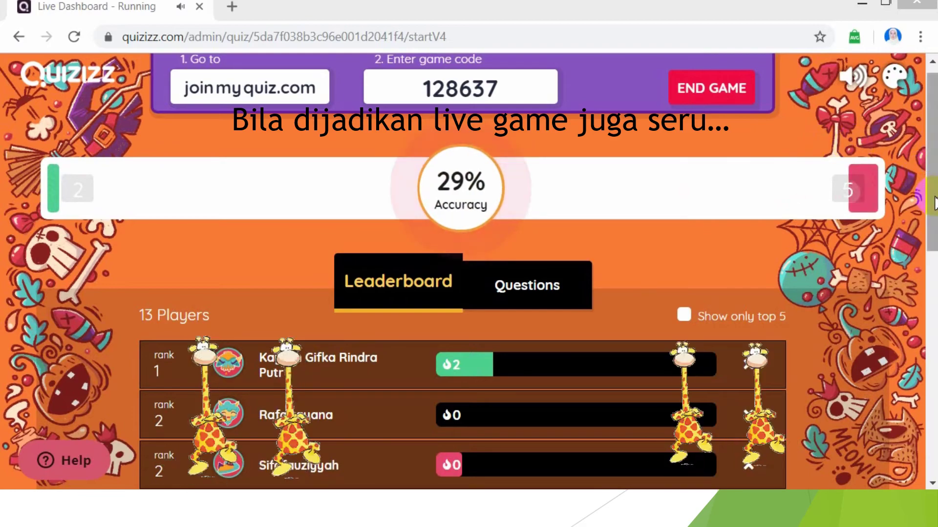
# Examine the live game's leaderboard in the Quizizz dashboard, checking all players' ranks and progress
pyautogui.moveTo(933, 202); pyautogui.dragTo(934, 218)
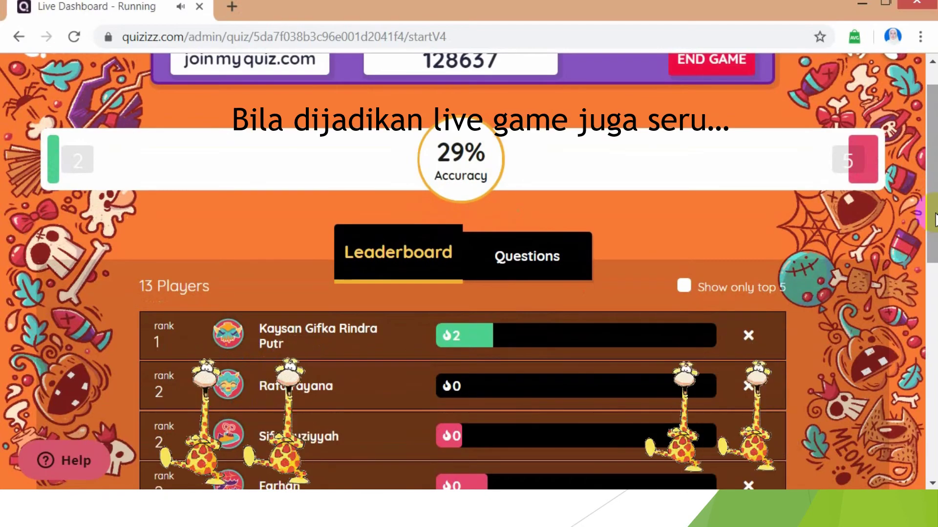
pyautogui.scroll(-8, 934, 219)
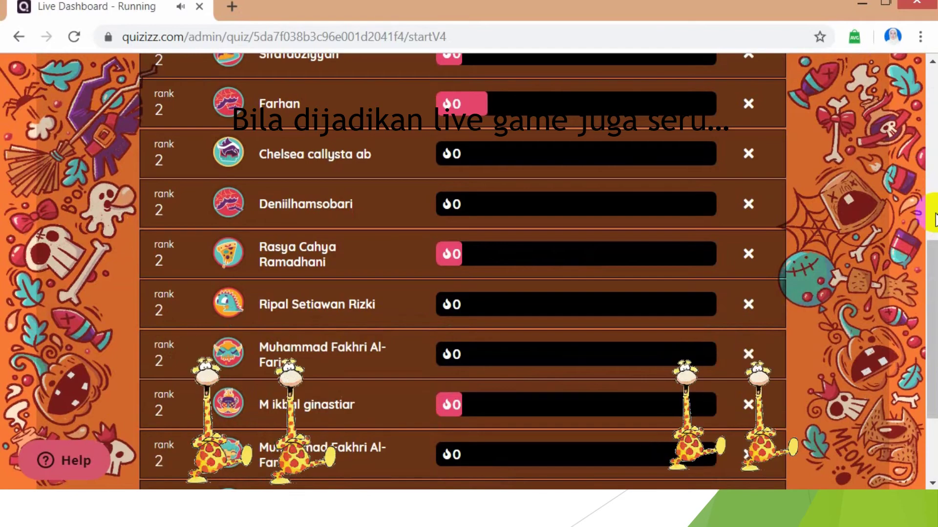
pyautogui.scroll(-3, 933, 220)
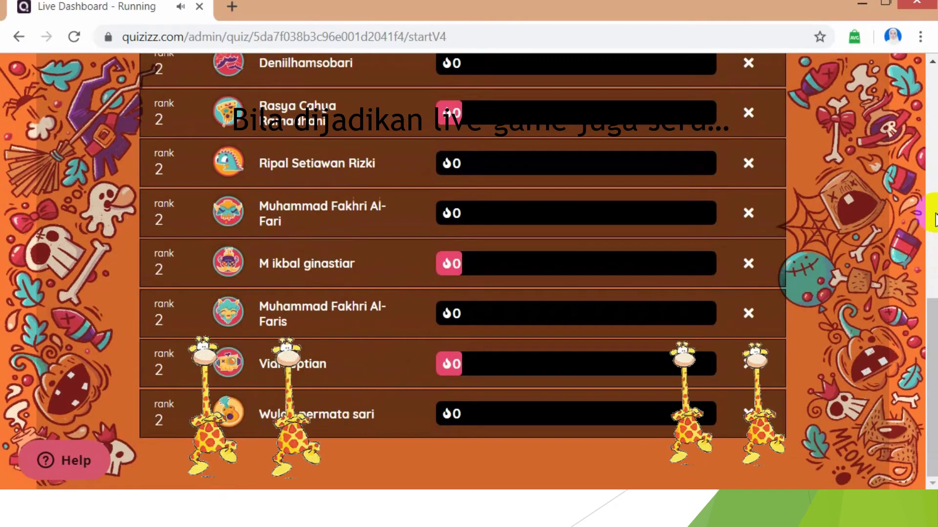
pyautogui.scroll(11, 933, 220)
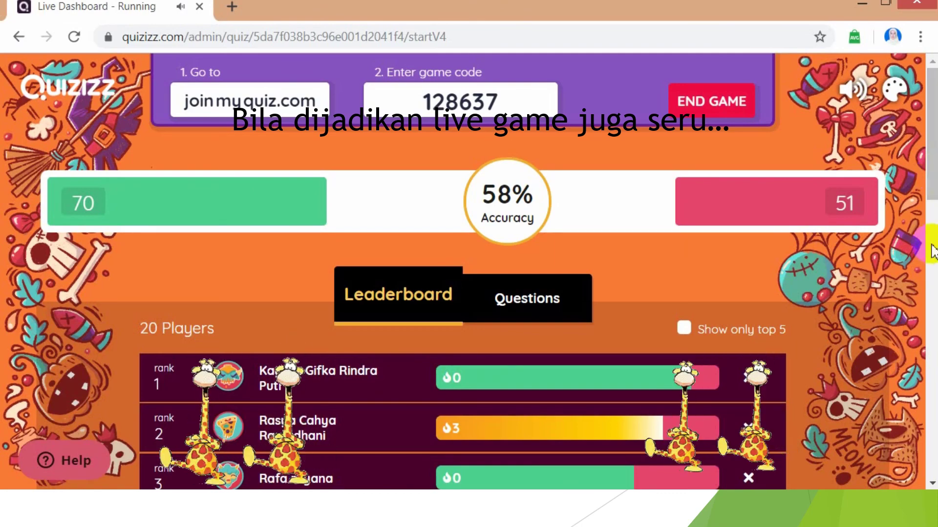
pyautogui.click(933, 359)
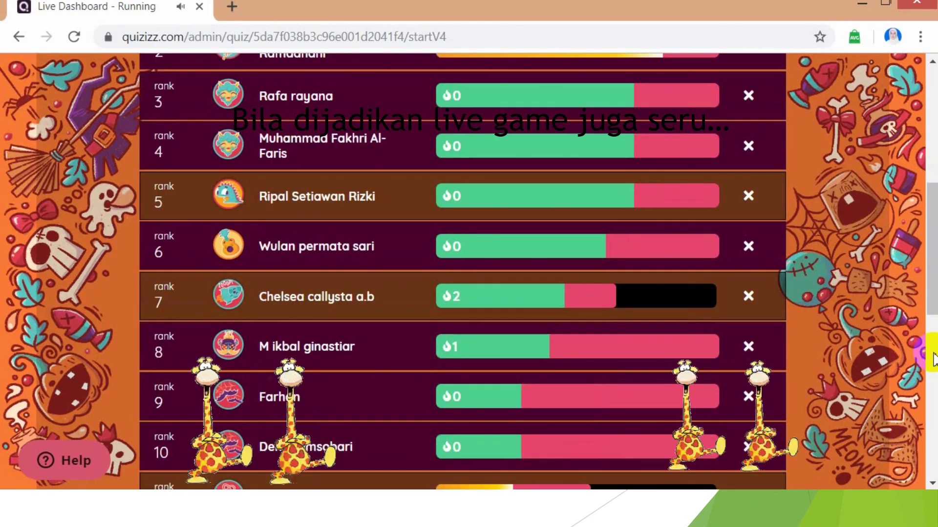
pyautogui.click(933, 359)
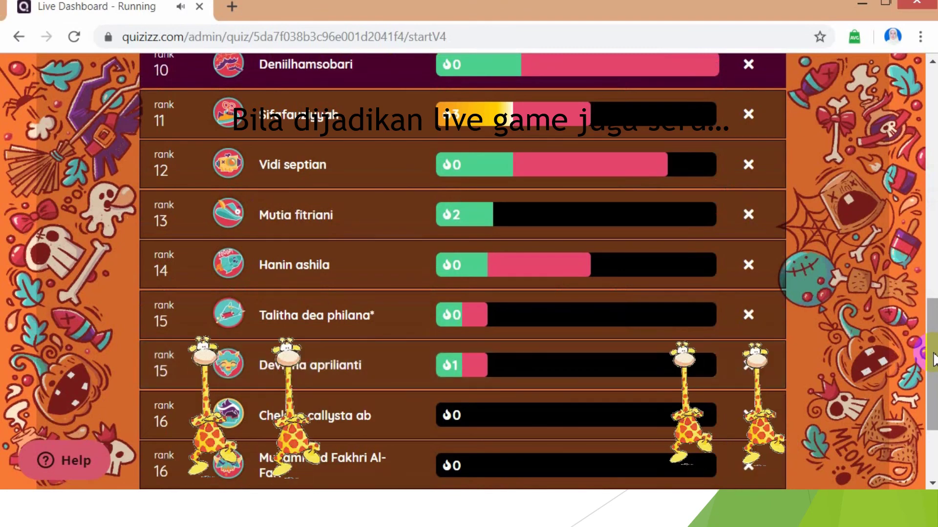
pyautogui.click(933, 359)
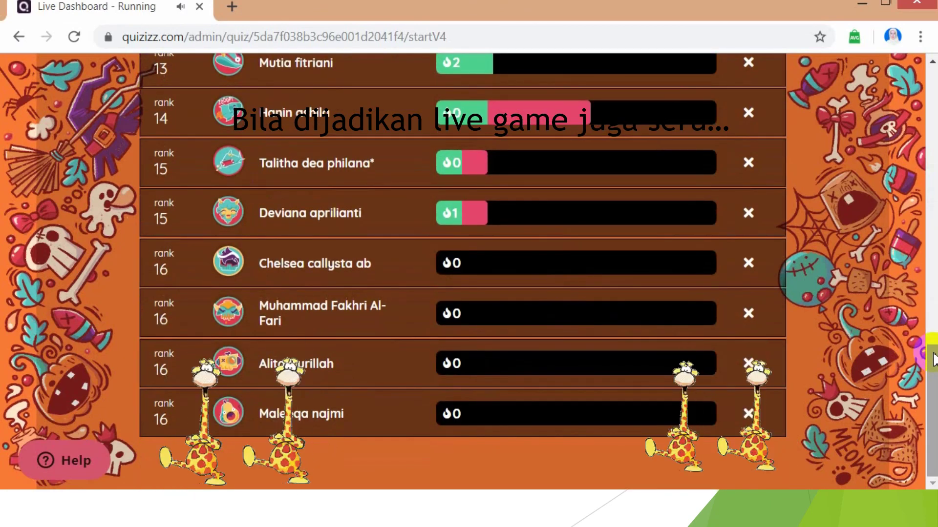
pyautogui.press('pageup')
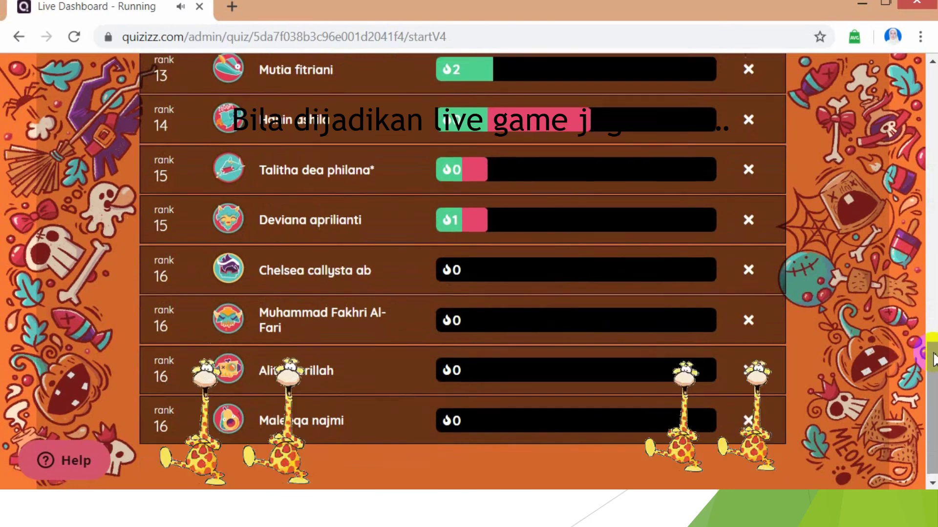
pyautogui.press('pageup')
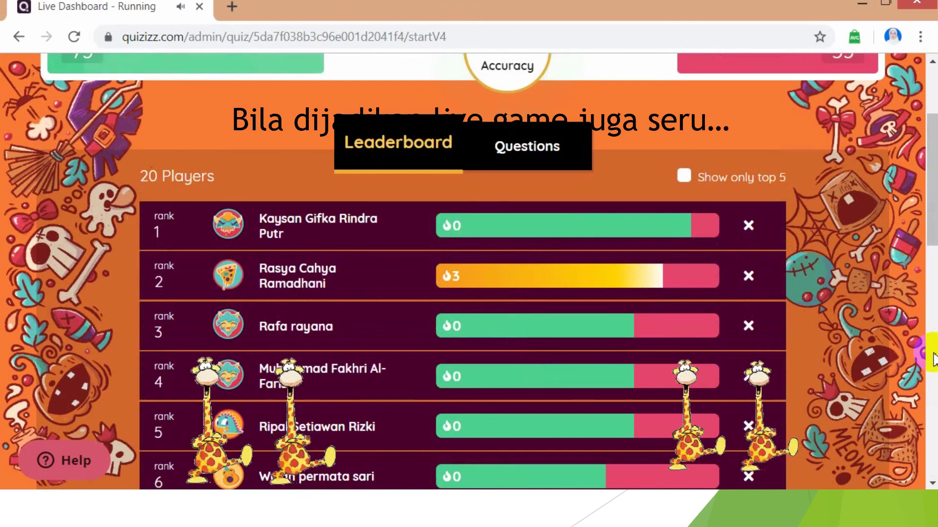
pyautogui.scroll(-2, 419, 476)
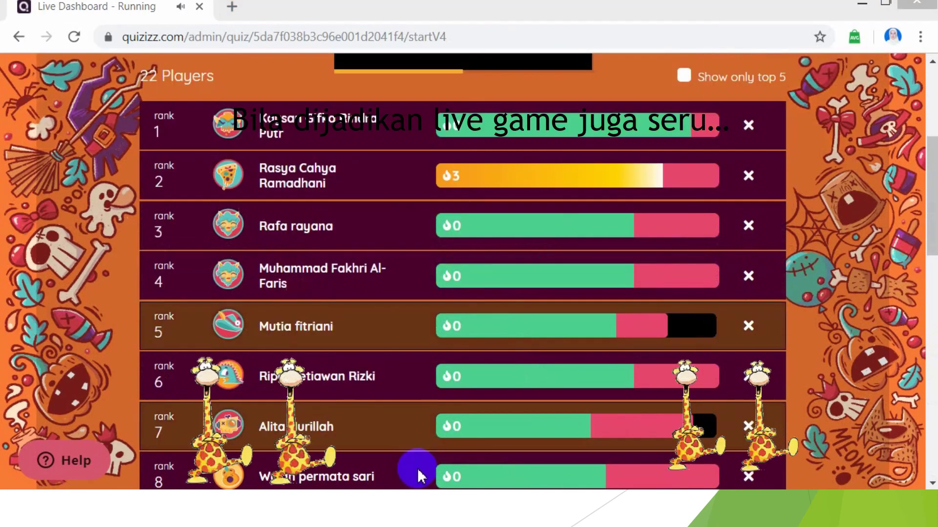